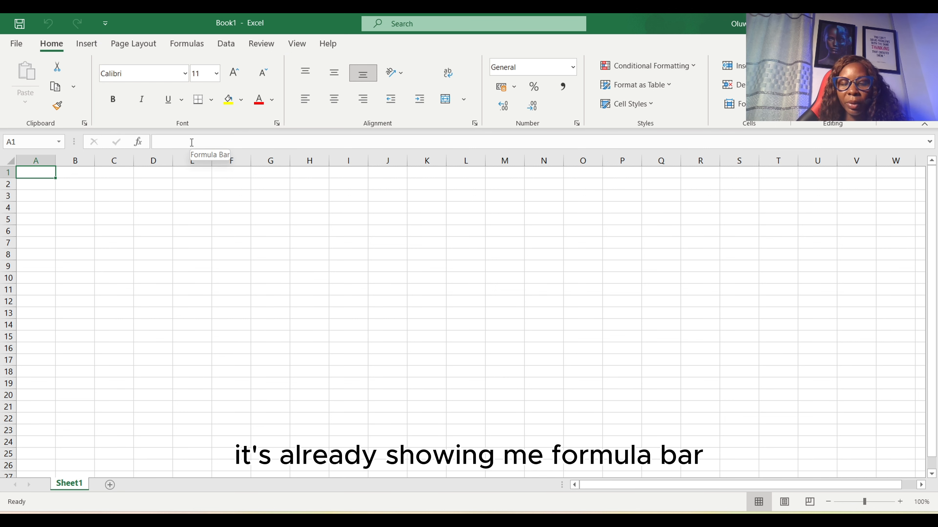
Activate the formula bar for cell A1 and for cell F9 to show where formulas are entered.
click(160, 142)
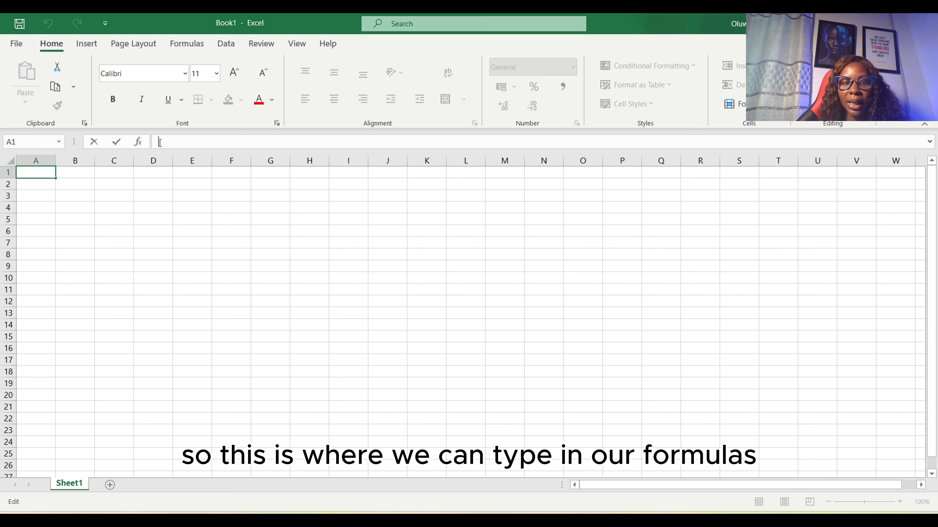
click(228, 262)
click(236, 139)
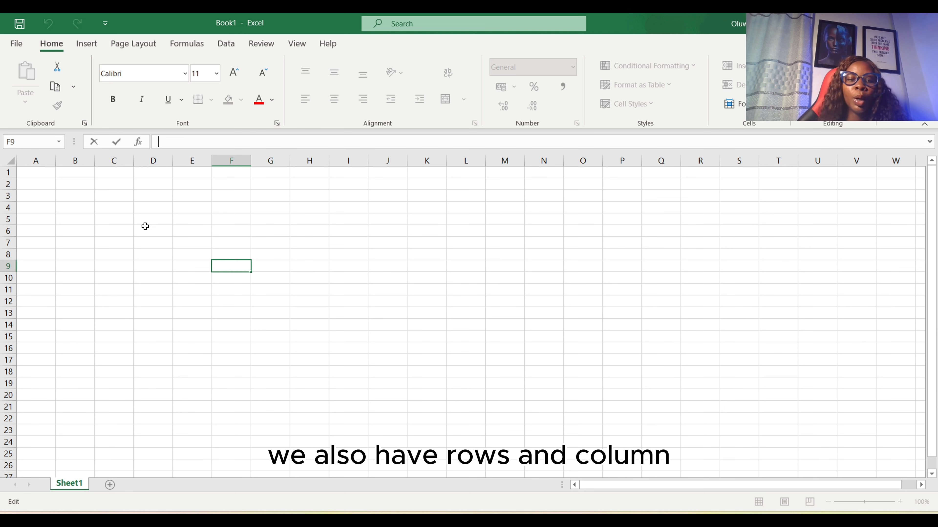
Highlight the entire columns A through J one after another to point out the worksheet's columns.
click(37, 160)
click(75, 160)
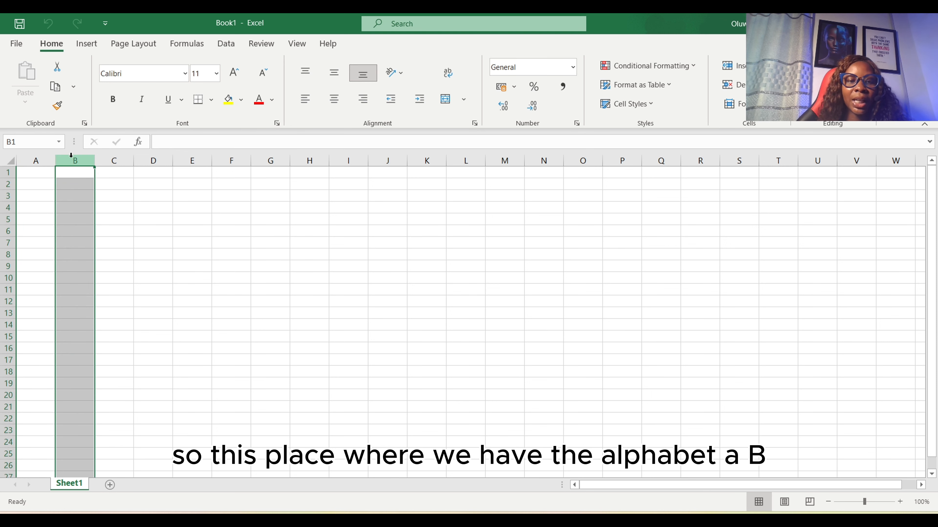
click(114, 160)
click(164, 159)
click(192, 160)
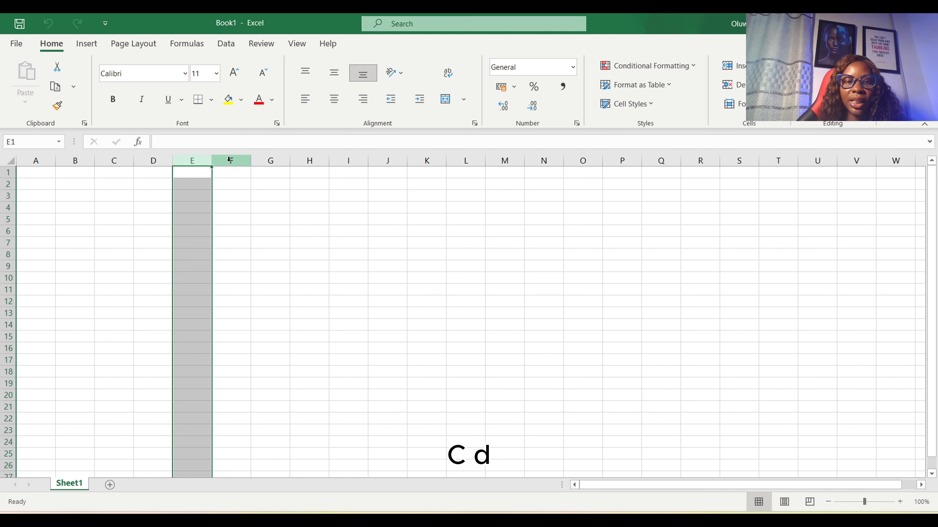
click(231, 160)
click(269, 159)
click(313, 157)
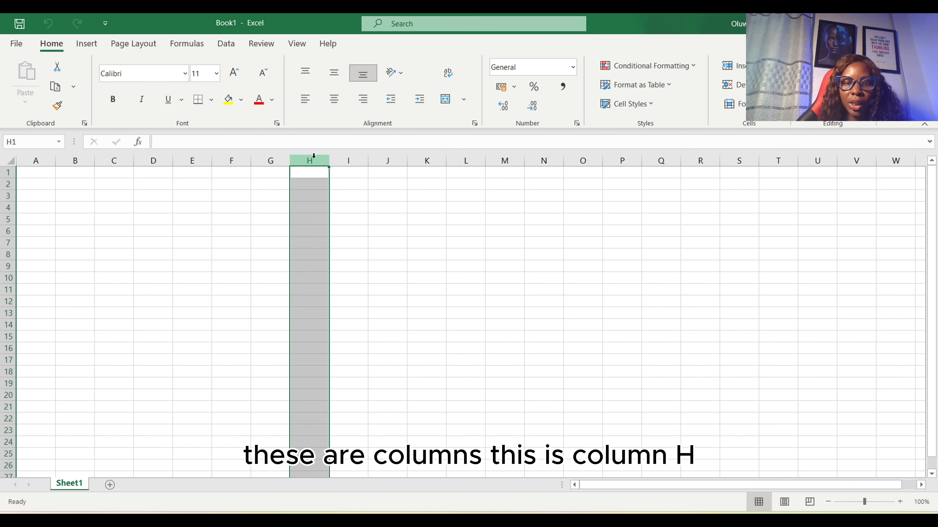
click(351, 160)
click(383, 160)
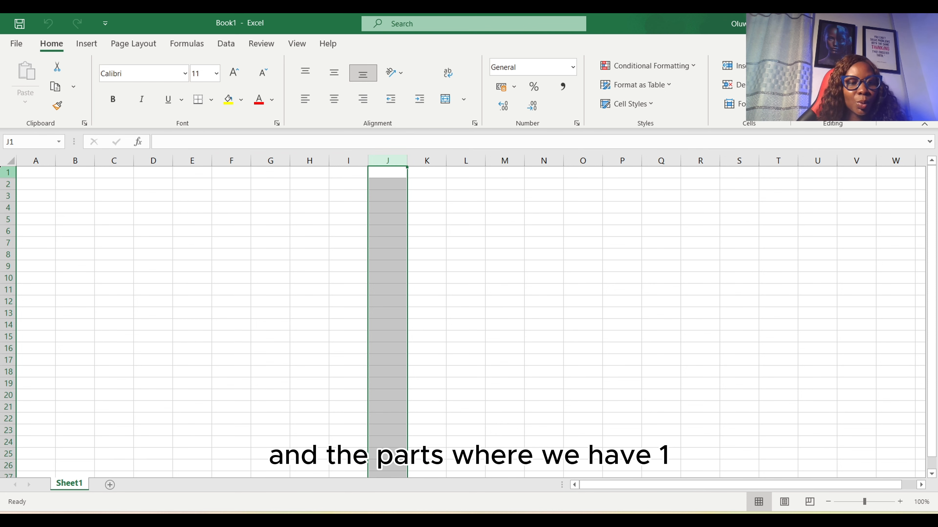
Highlight entire rows 1, 2, 6 and 7 one at a time, ending on row 2, to point out the rows.
click(6, 173)
click(7, 185)
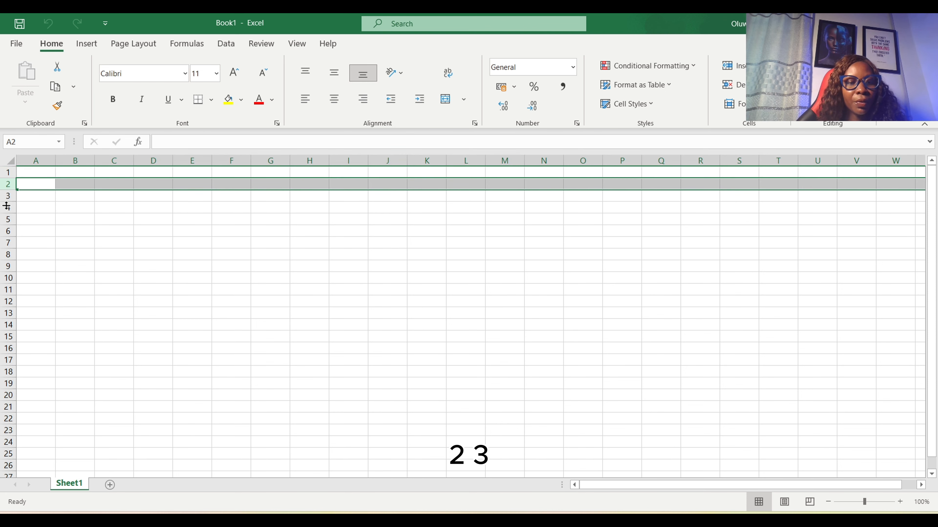
click(6, 232)
click(7, 243)
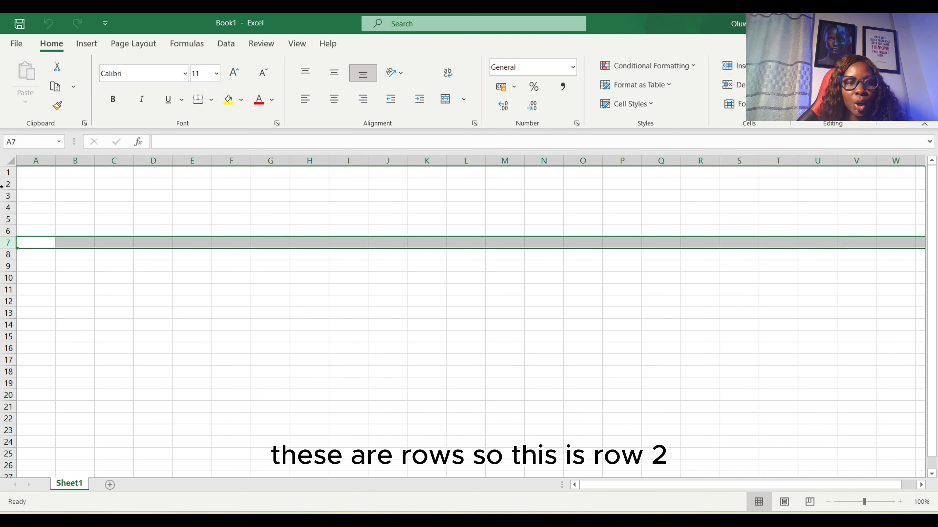
click(3, 186)
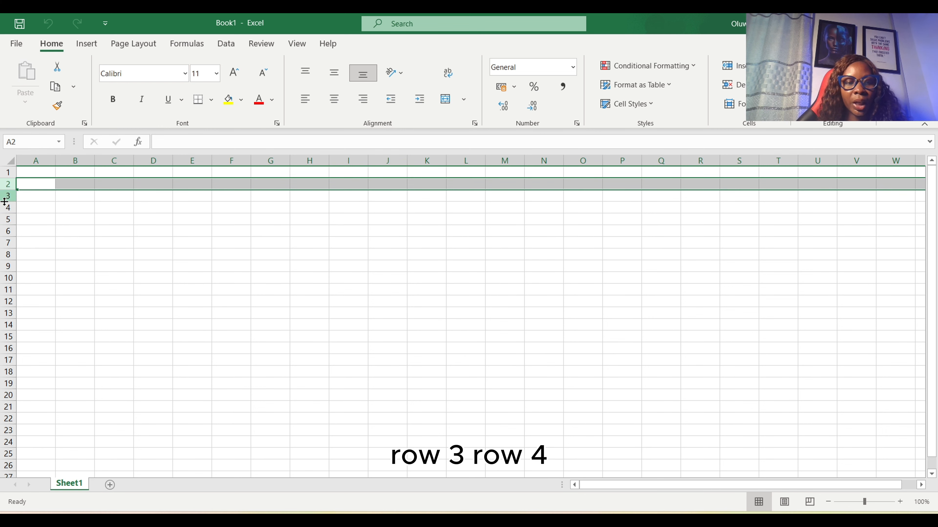
Select cells F9, A1, C2, A5, G4, D10, H13, E13, K2 and O8 in turn to examine their cell references.
click(217, 266)
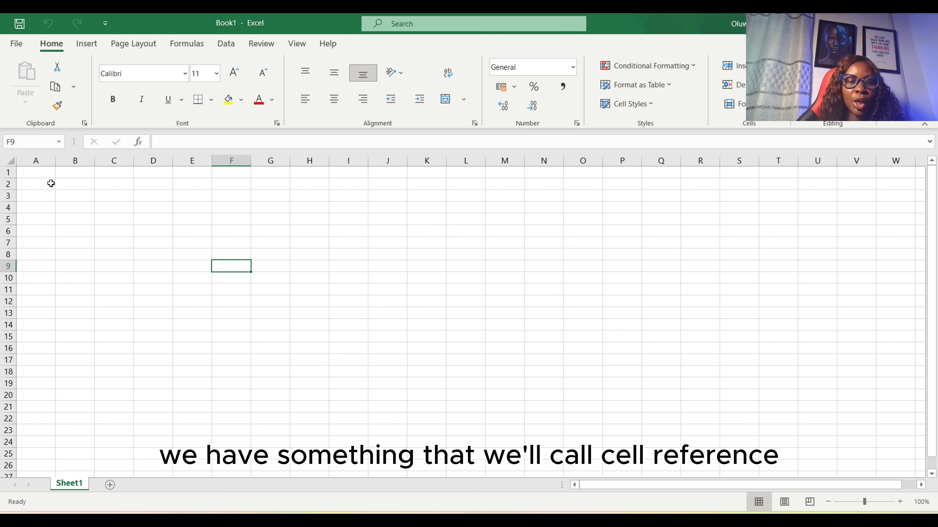
click(40, 170)
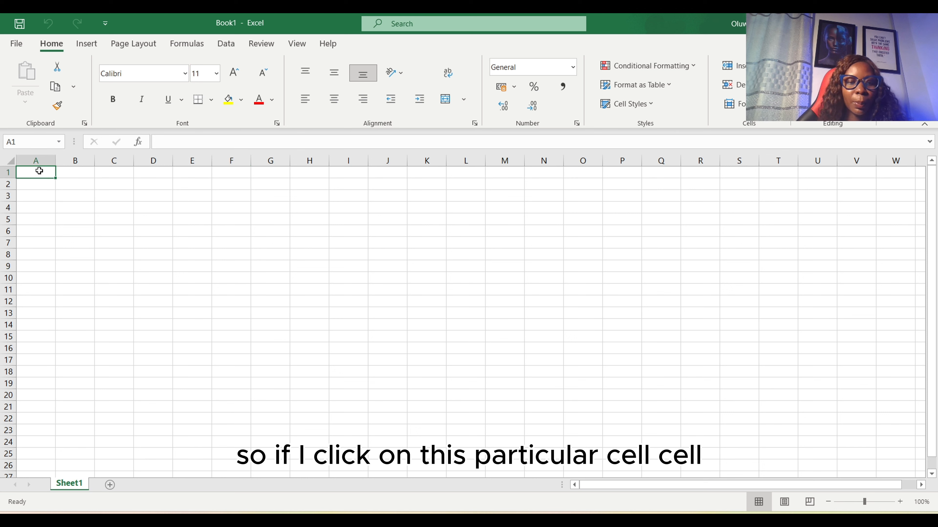
click(118, 184)
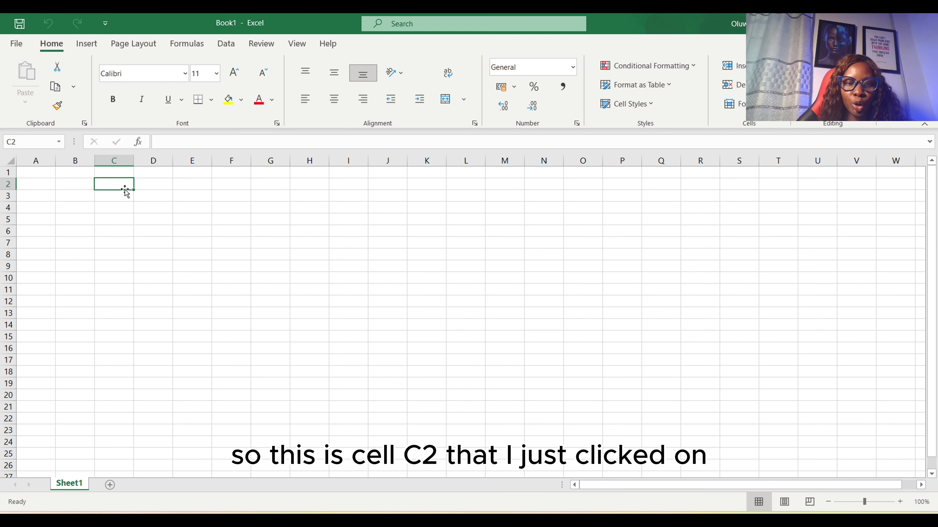
click(51, 218)
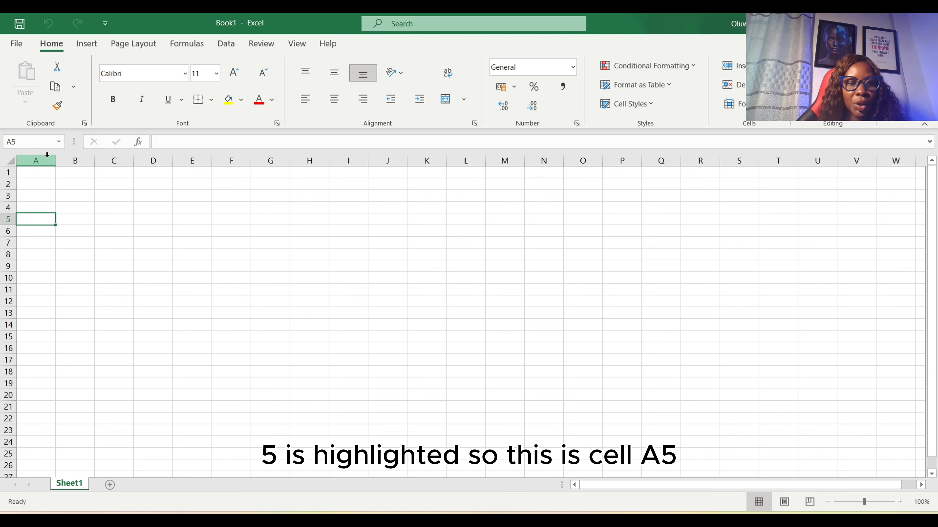
click(278, 206)
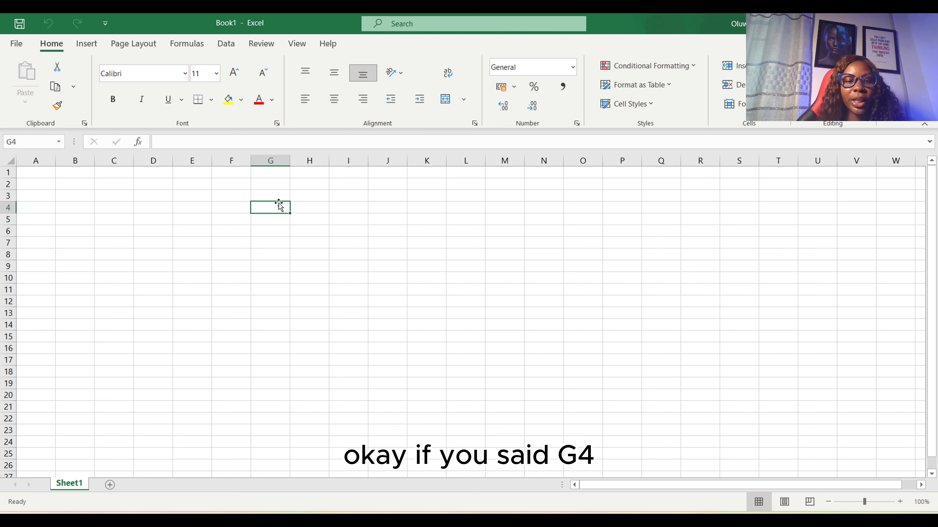
click(135, 277)
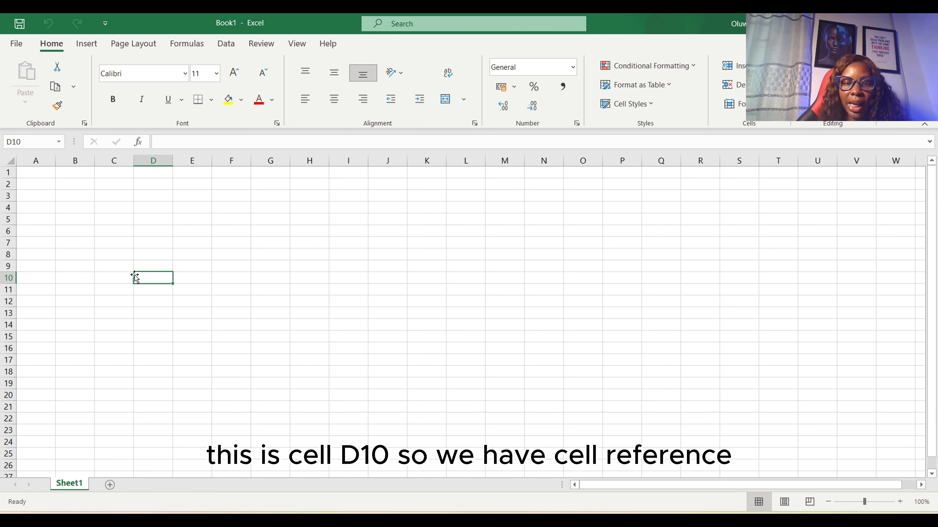
click(313, 310)
click(201, 310)
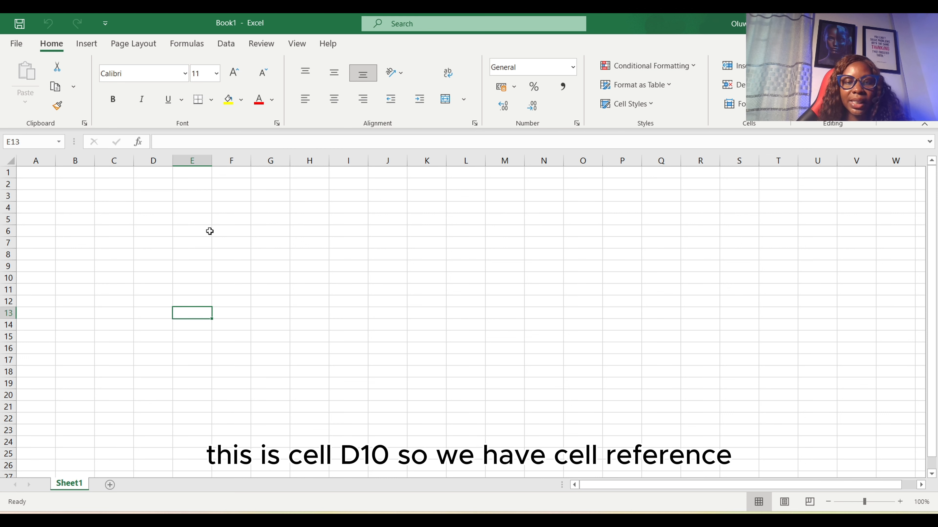
click(428, 186)
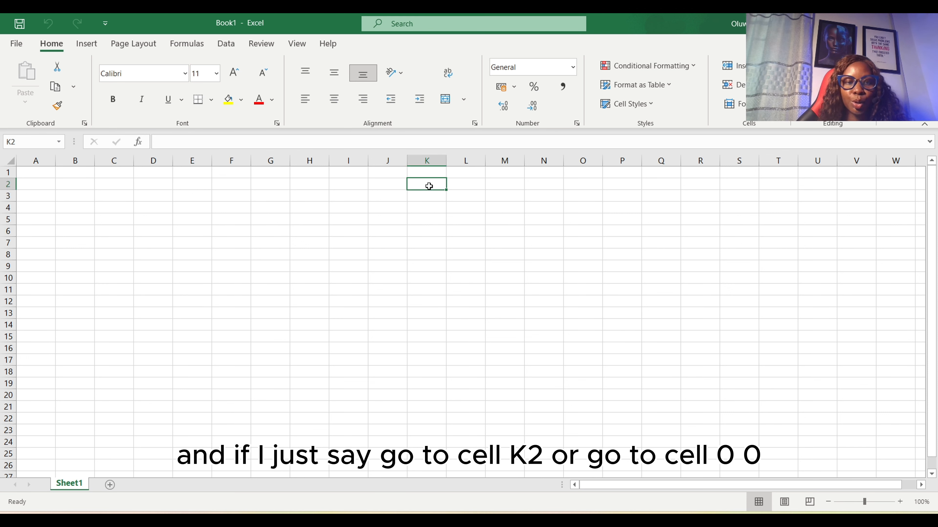
click(570, 255)
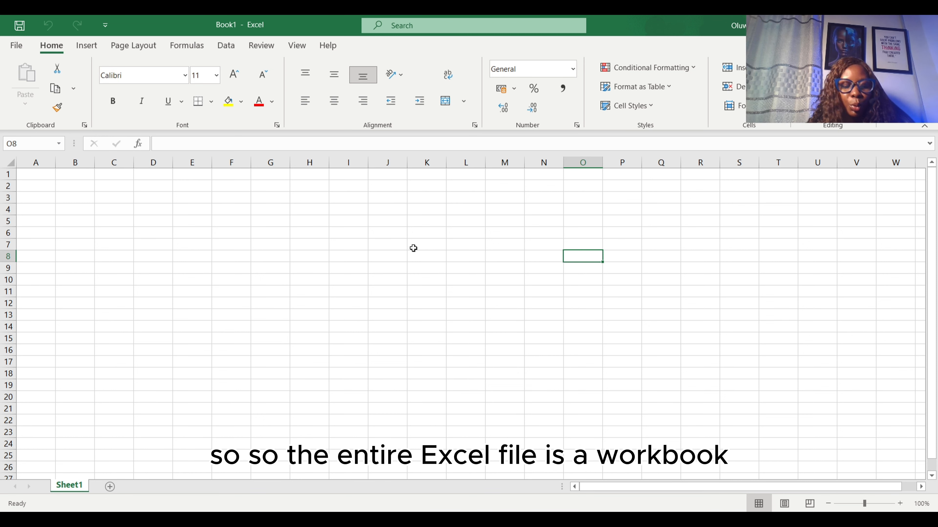
key(ctrl+s)
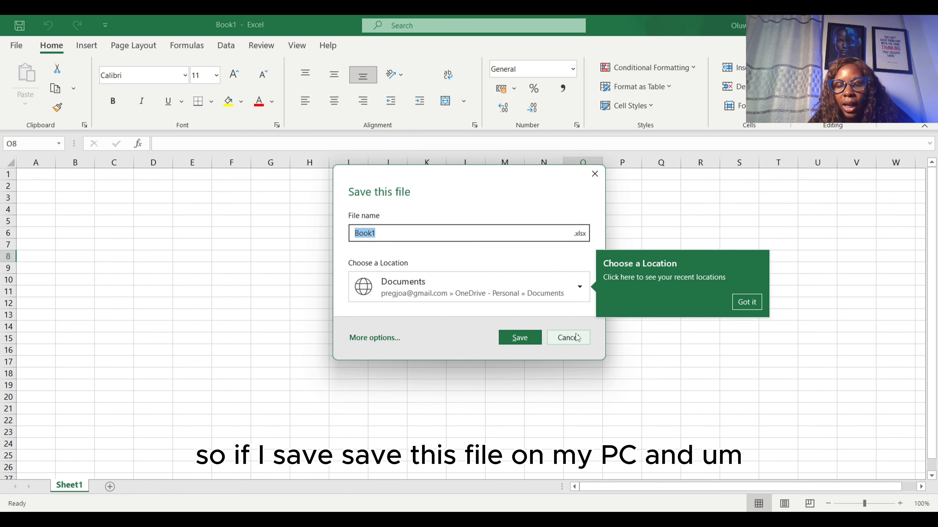
click(752, 301)
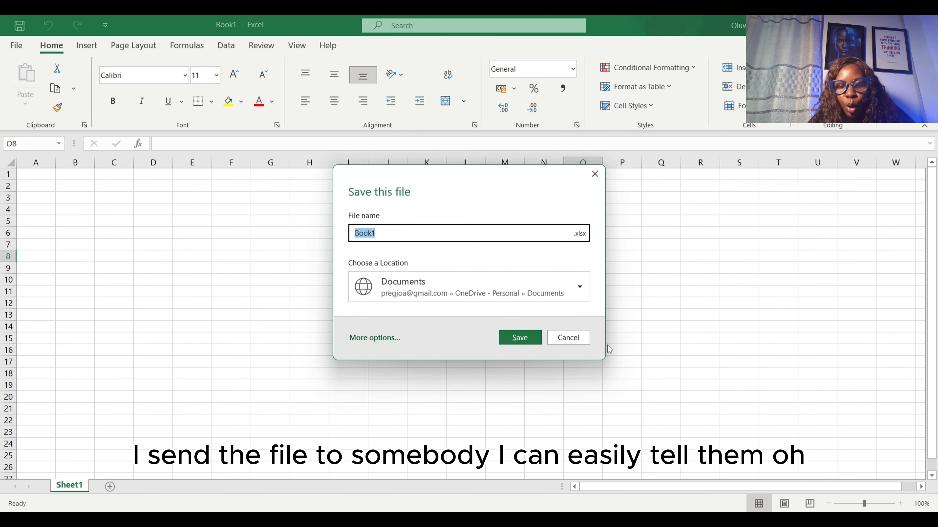
click(567, 333)
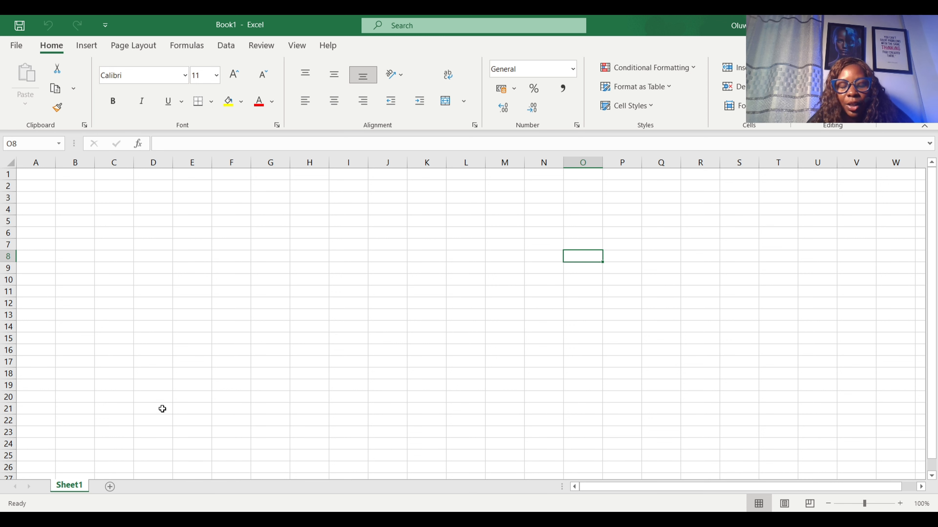
Add a second worksheet to the workbook, view Sheet1 and return to the new sheet.
click(110, 487)
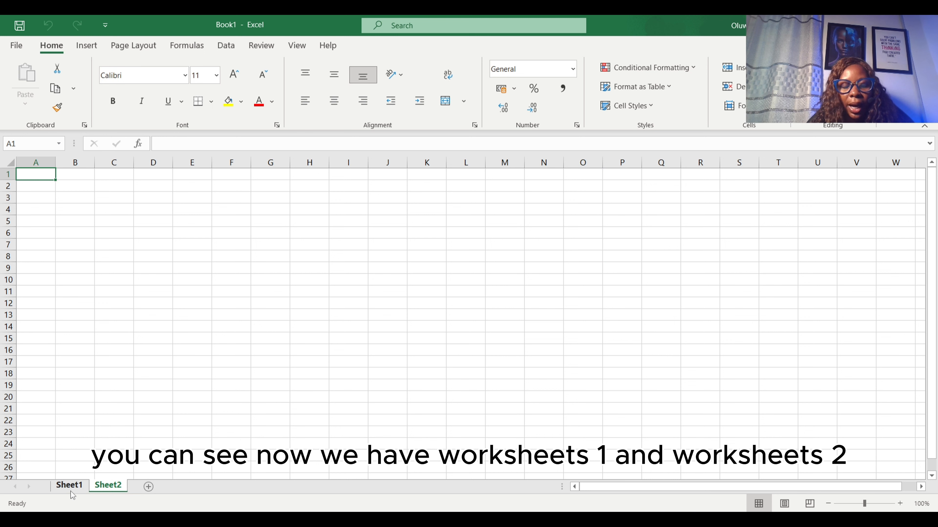
click(70, 492)
click(105, 487)
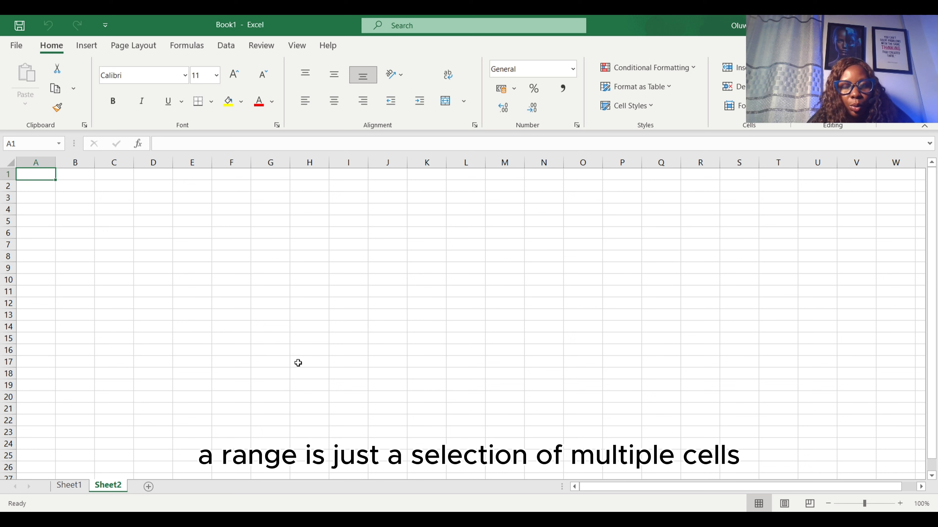
Select cell D3, the ranges E3:H10 and B2:D9, and cell K14 to compare single cells with ranges.
click(144, 200)
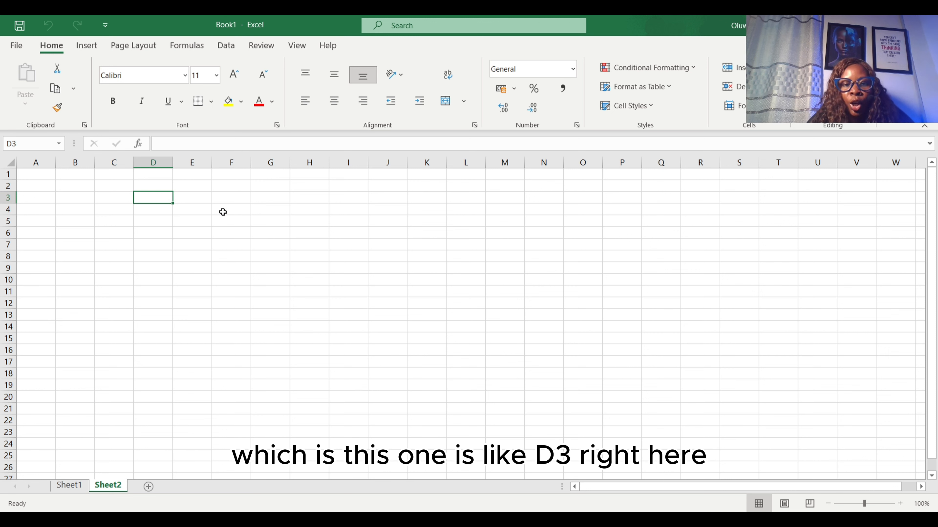
drag(195, 201, 290, 279)
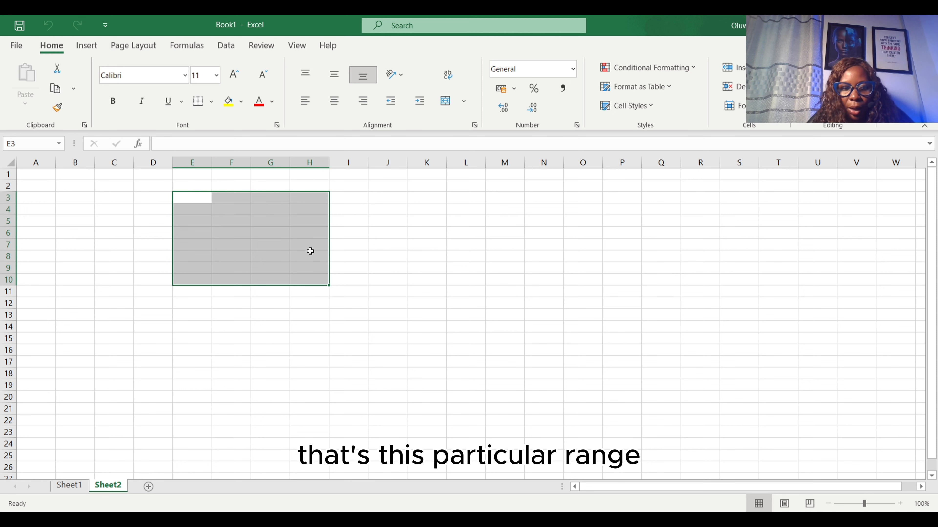
drag(77, 184, 153, 263)
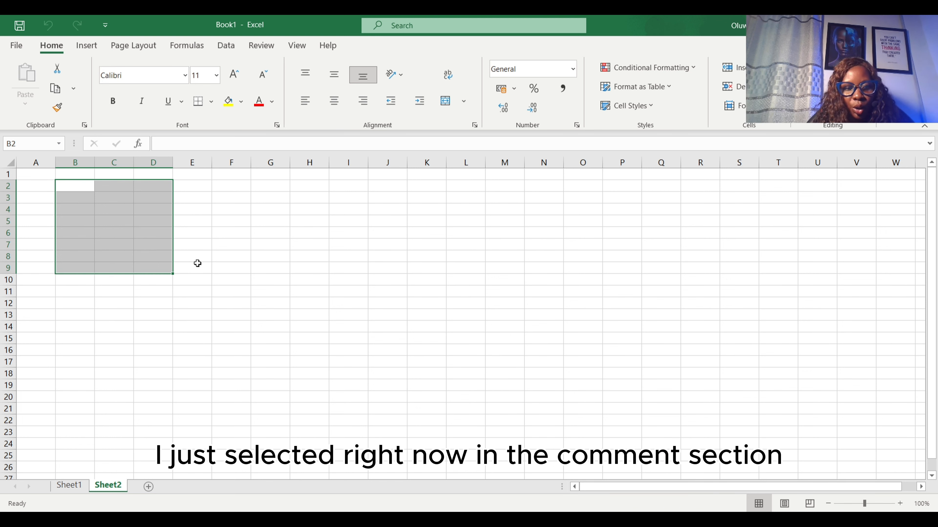
click(439, 324)
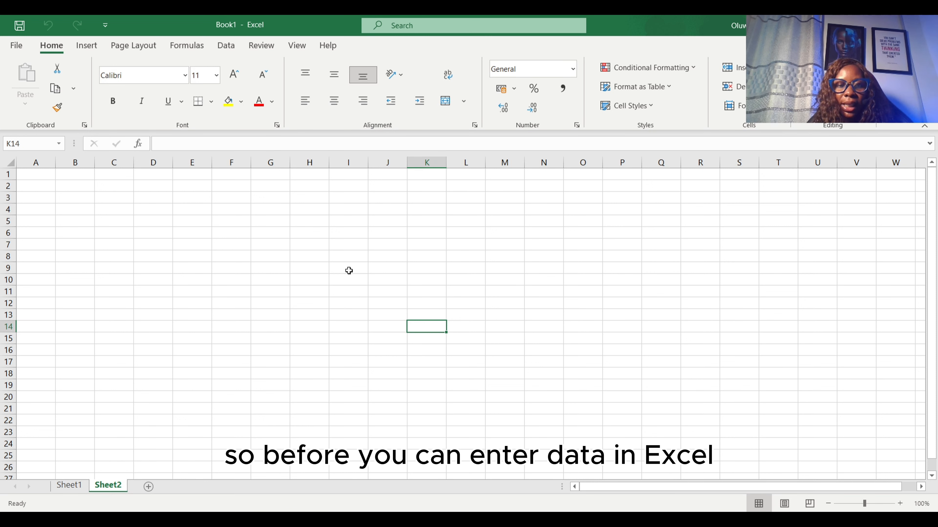
Enter a first name in cell A1 and the number 15 in cell B1 of Sheet2.
click(42, 176)
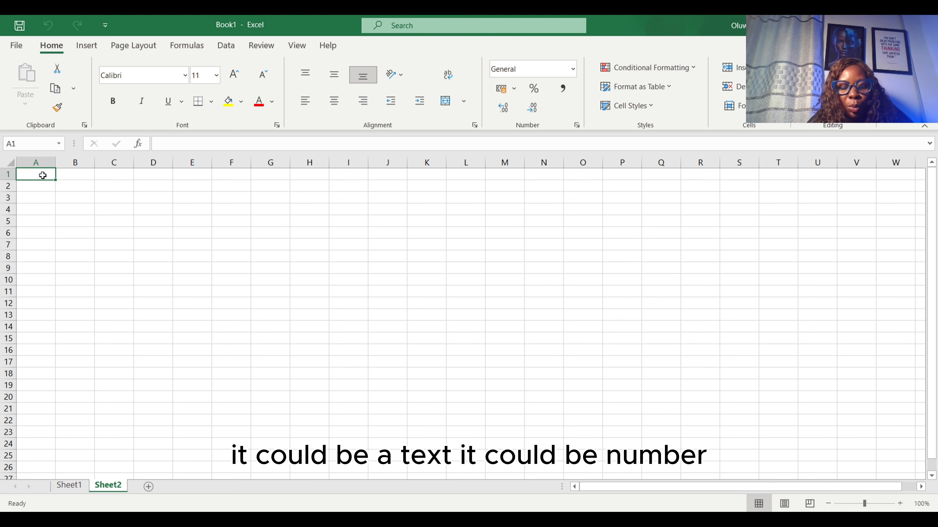
text(Tosin)
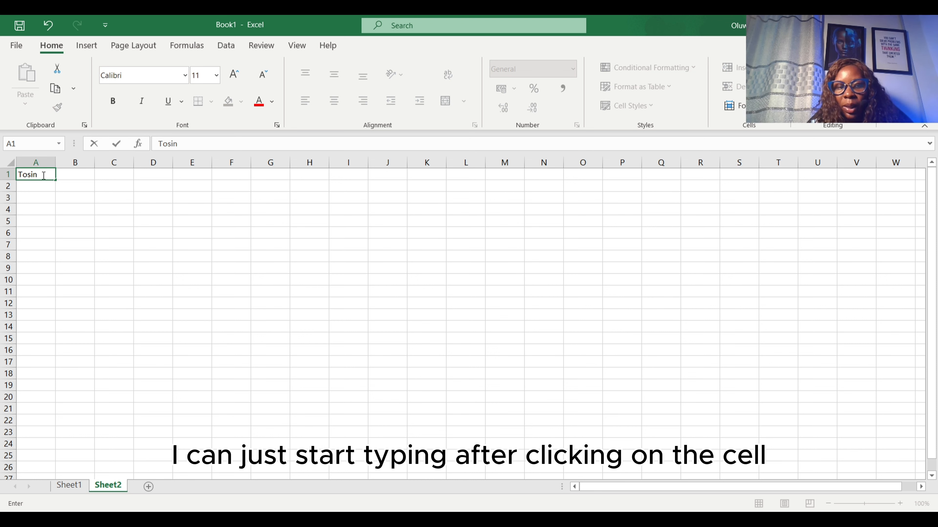
click(85, 173)
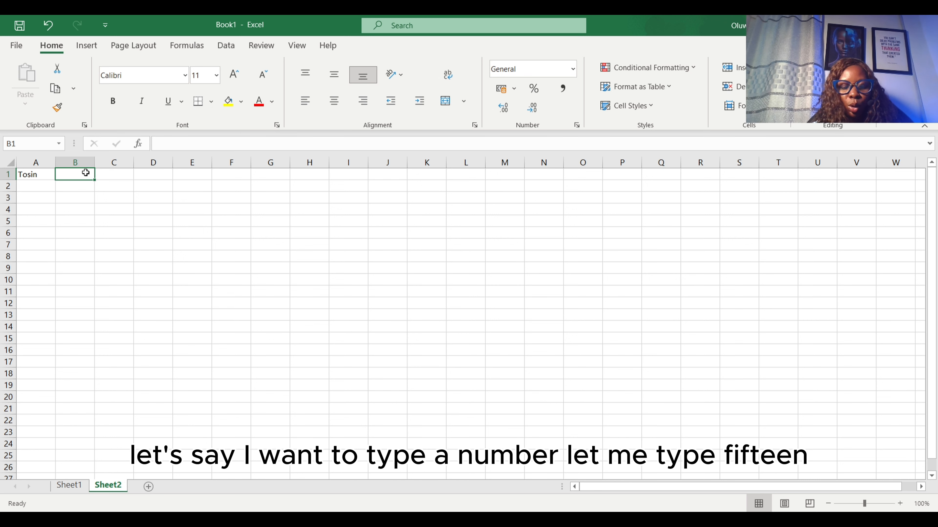
text(15)
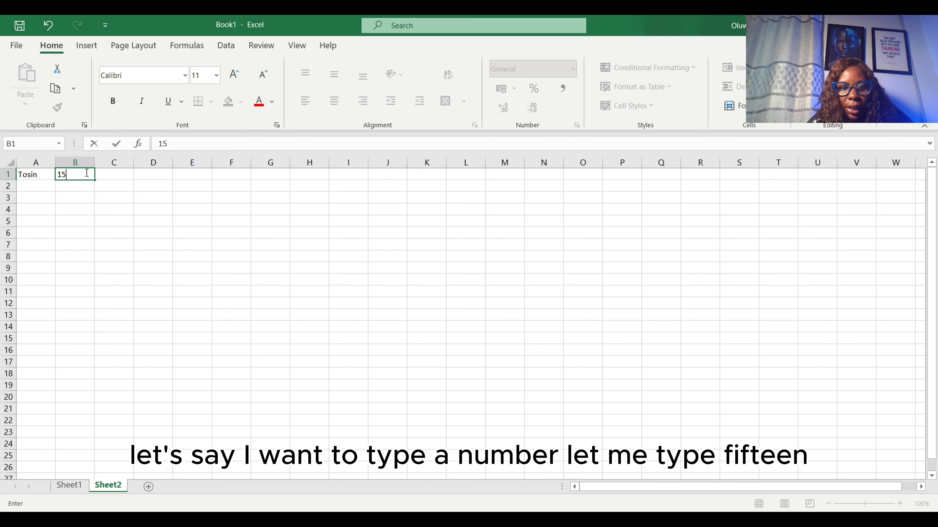
Enter a first name in cell C1 and the text hfjk in cell C2 of Sheet2.
click(127, 175)
text(j)
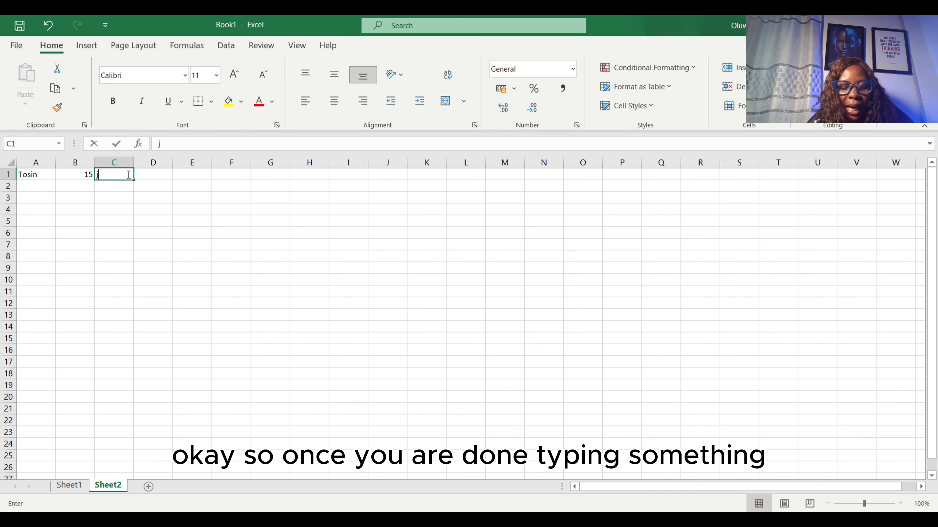
text(oy)
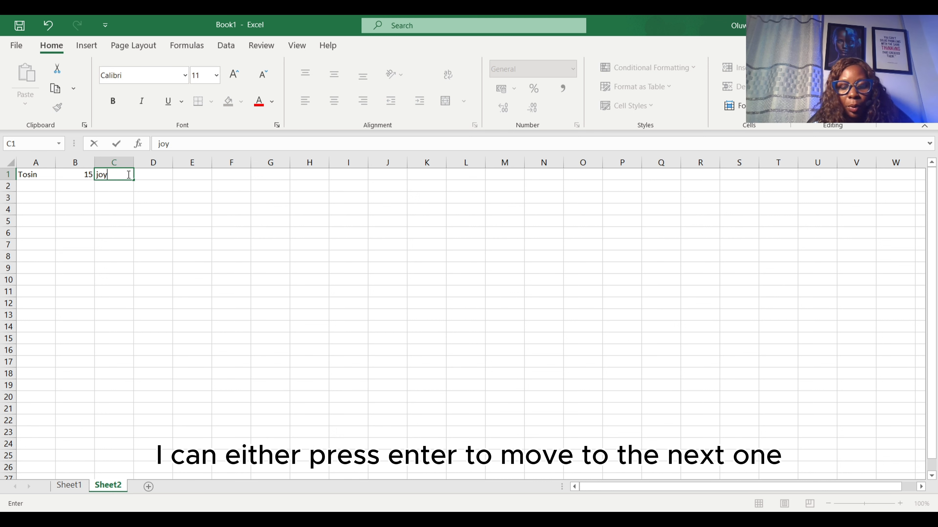
key(Return)
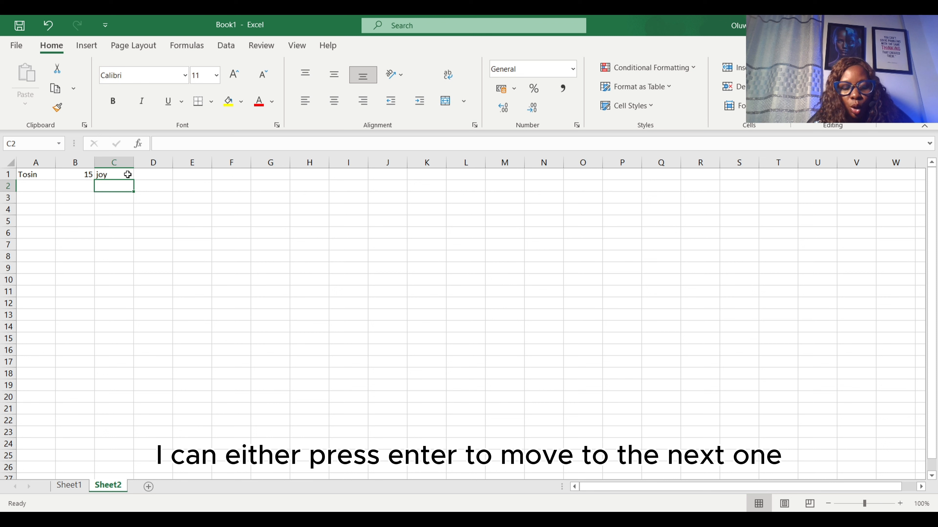
text(hfj)
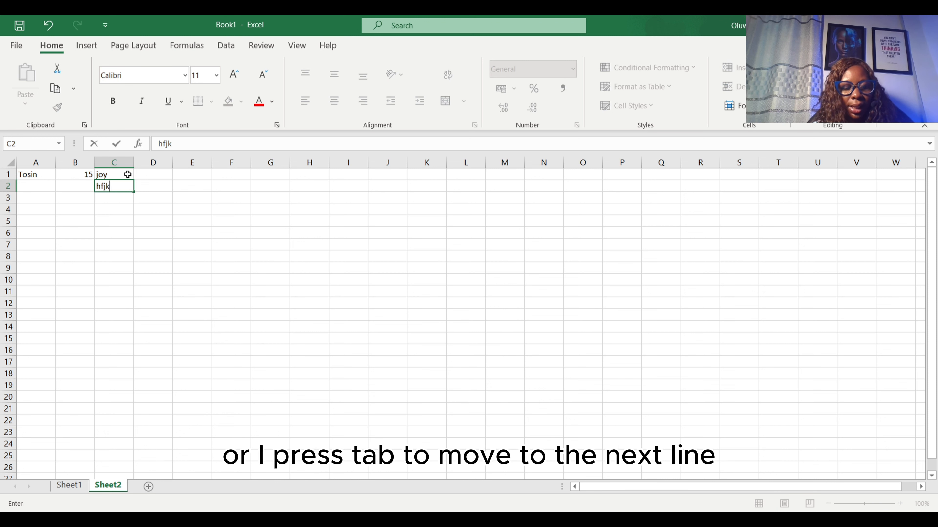
text(k)
key(Tab)
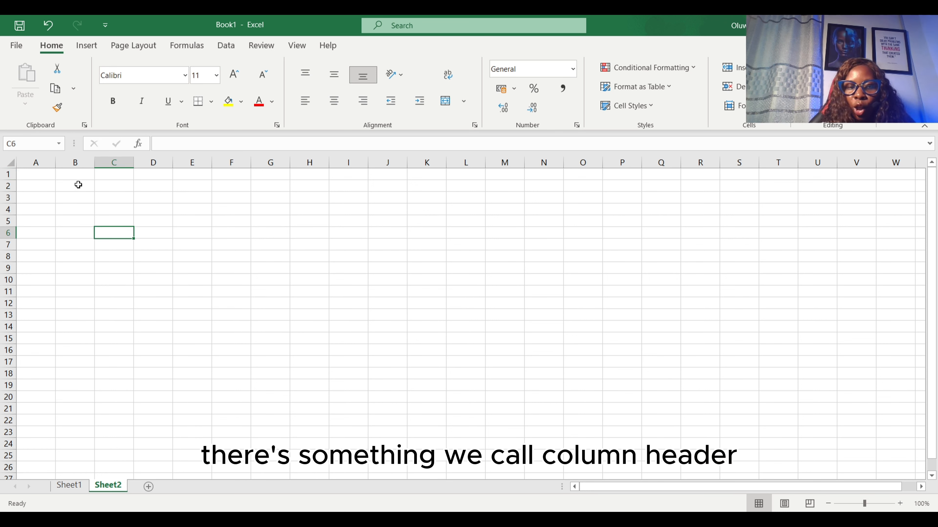
Select column A, then enter the column header Name in cell A1.
click(31, 176)
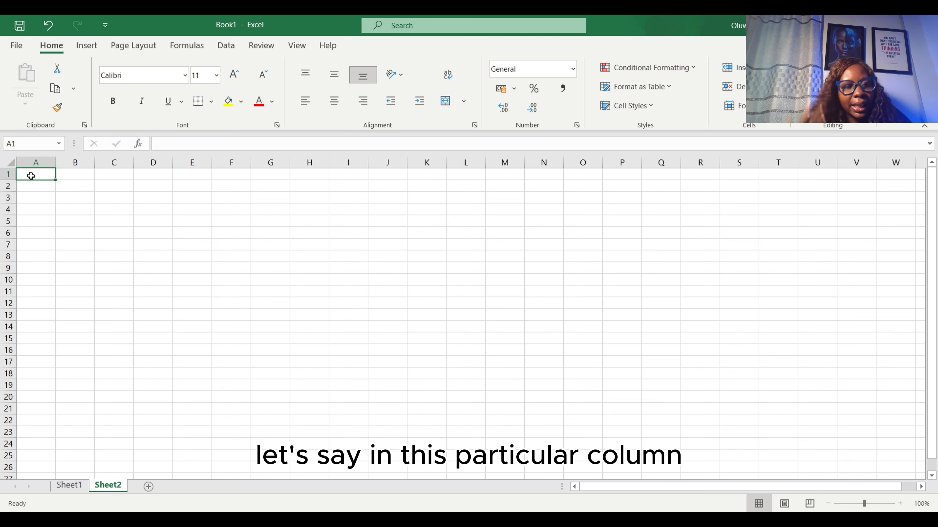
click(36, 162)
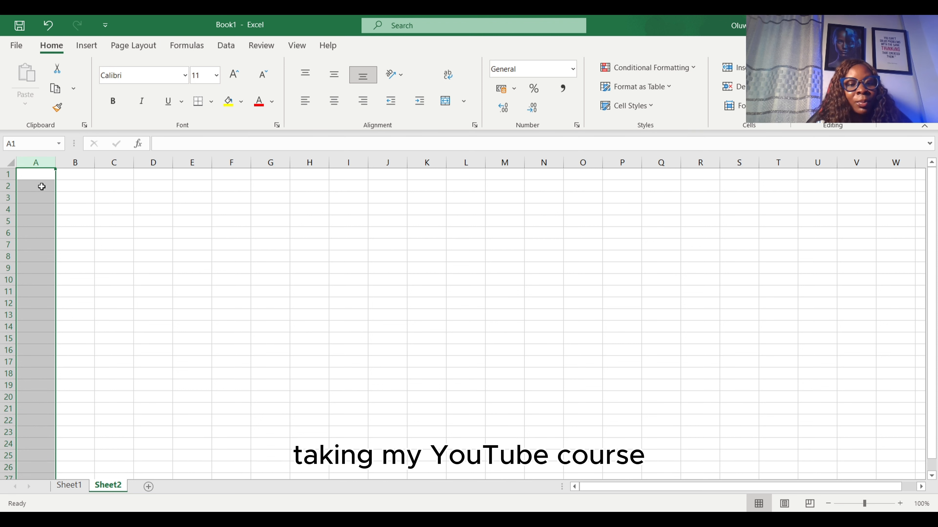
click(37, 175)
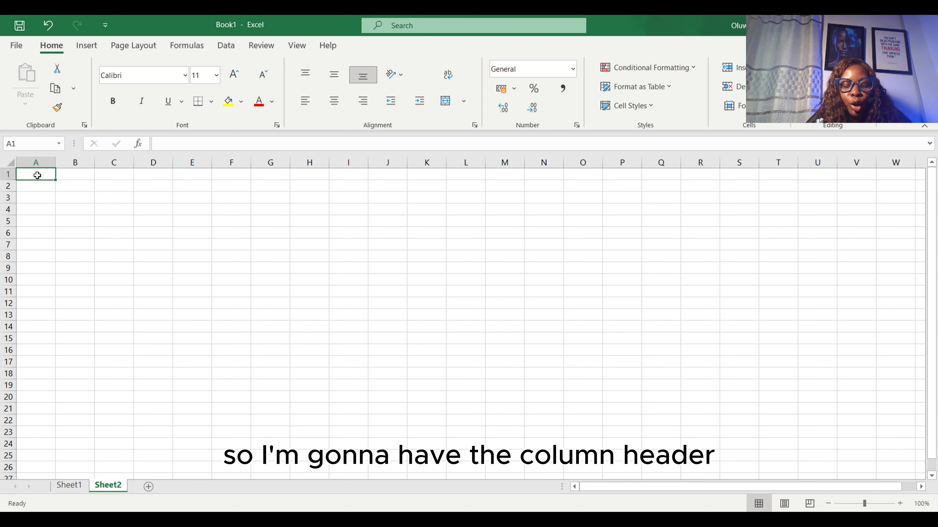
text(Nam)
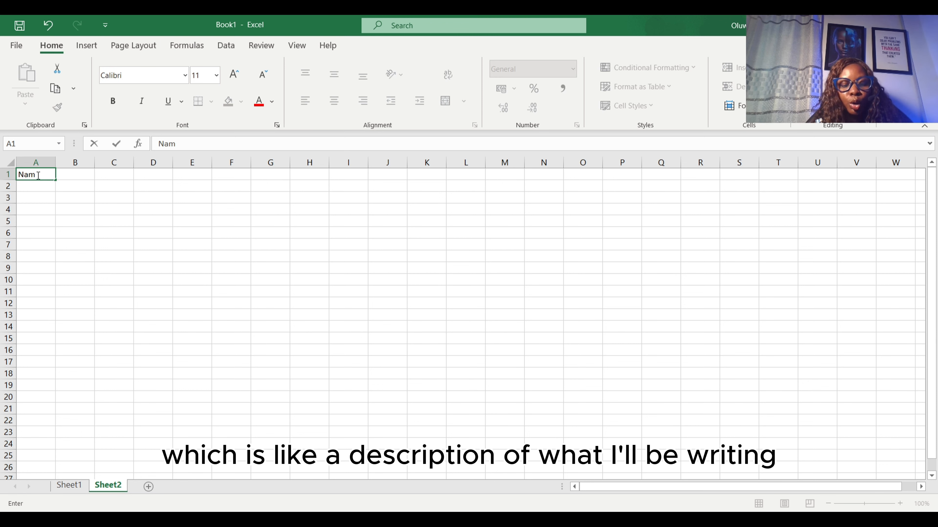
text(e)
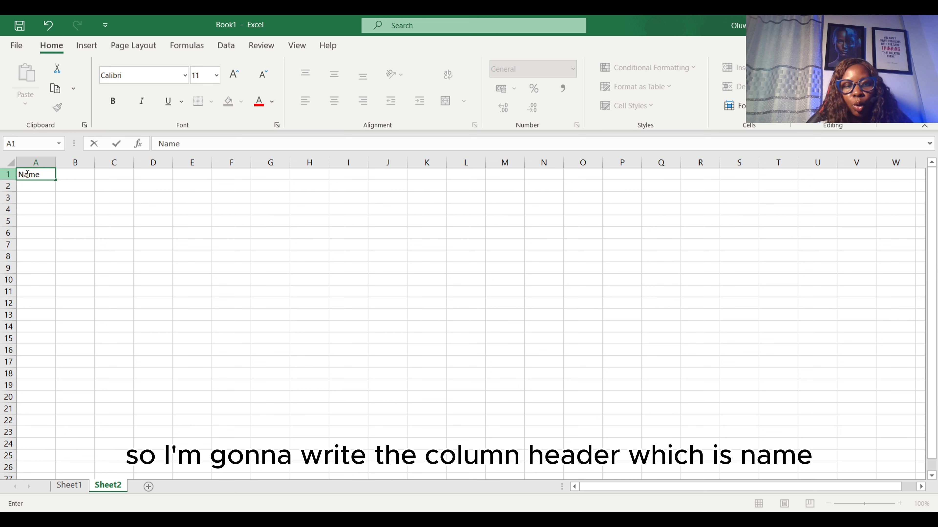
click(46, 189)
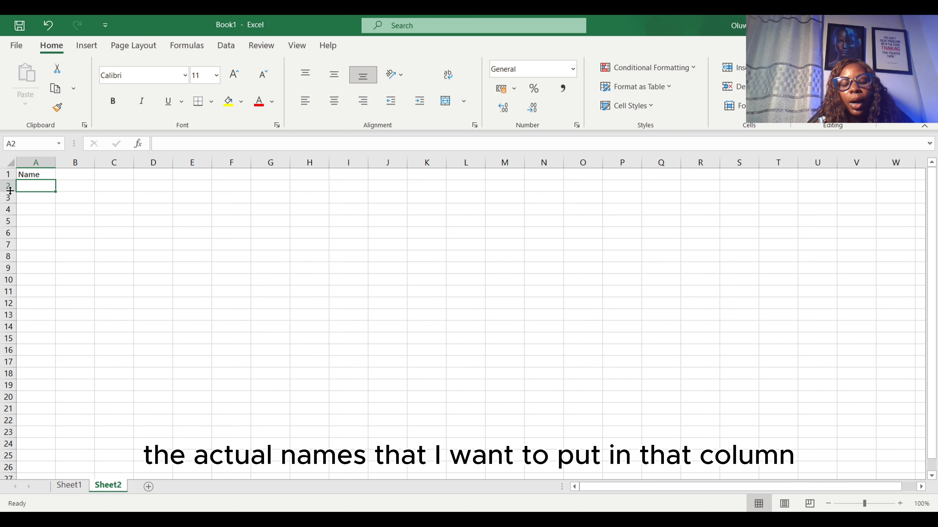
Enter three first names in cells A2 to A4 under the Name header and select header row 1.
text(Tosin)
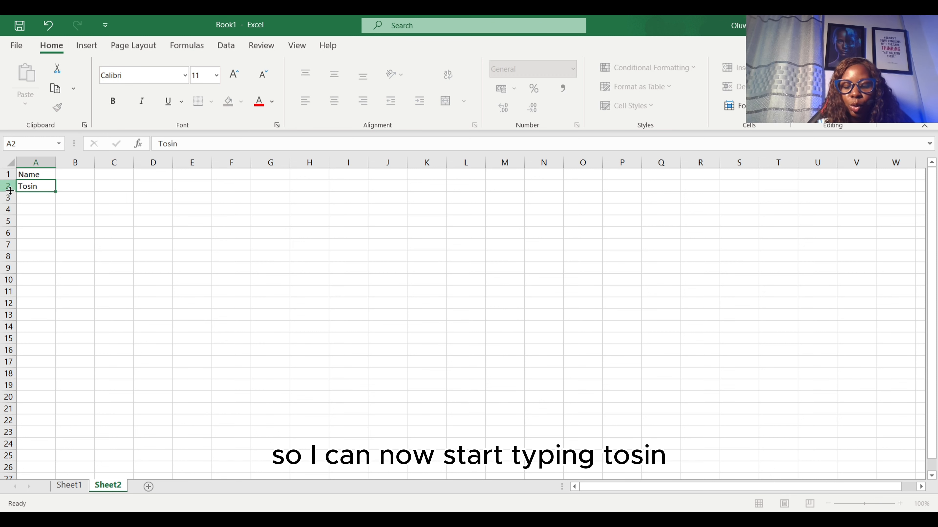
key(Return)
text(Joy)
key(Return)
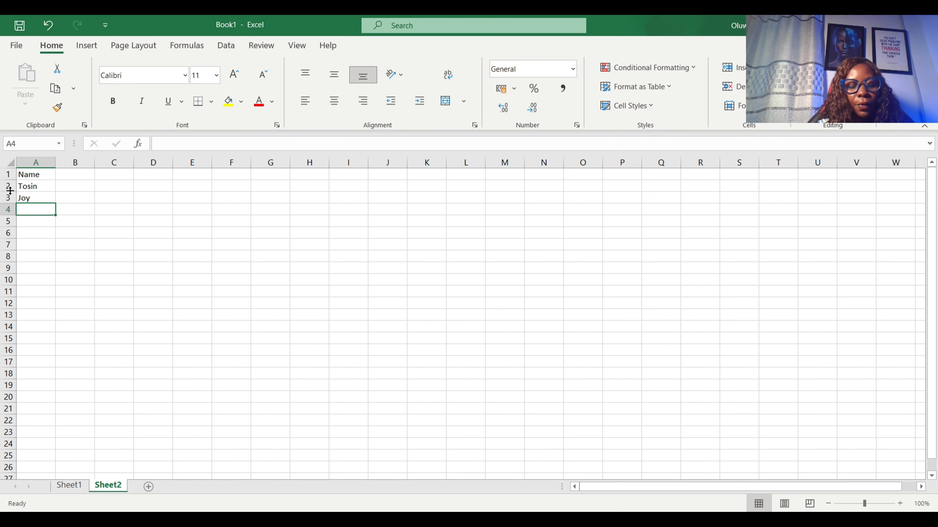
text(Charles)
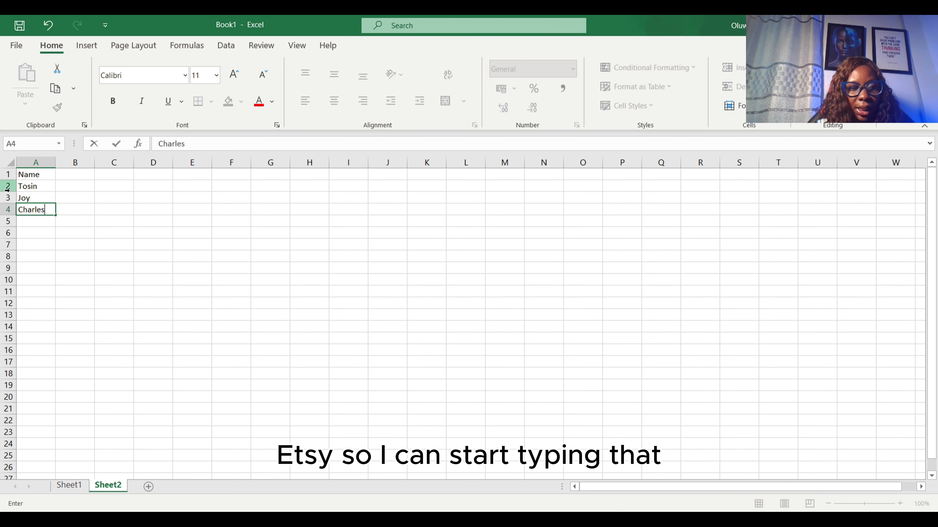
click(86, 277)
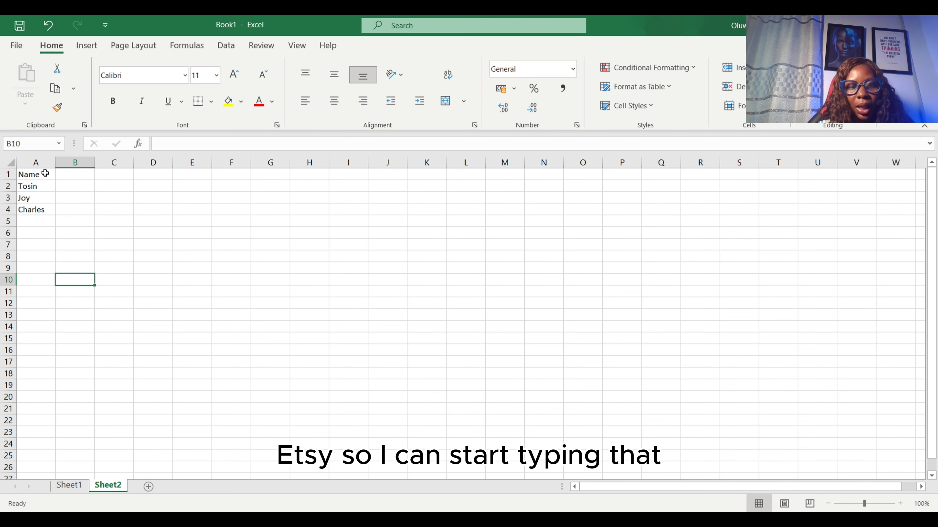
click(4, 174)
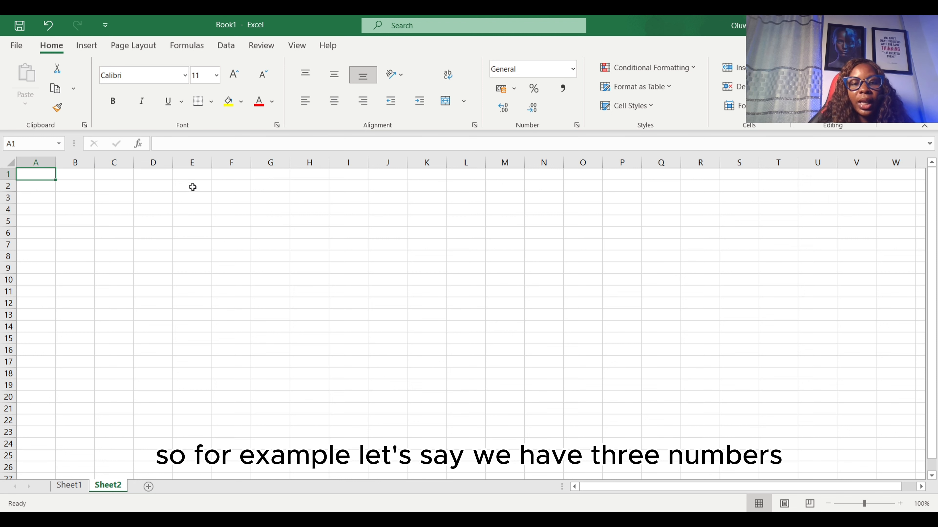
Enter the numbers 6, 7 and 88 in cells E1, E2 and E3.
click(190, 175)
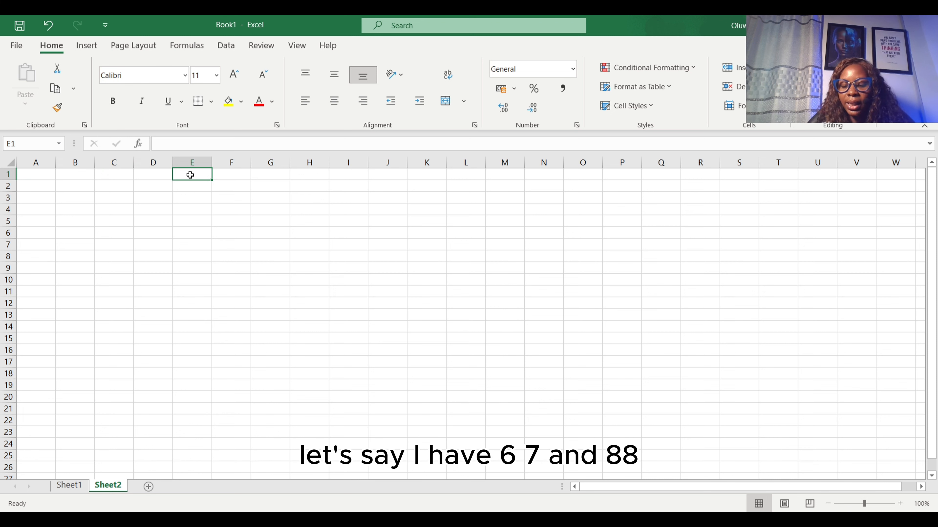
text(6)
key(Return)
text(7)
key(Return)
text(88)
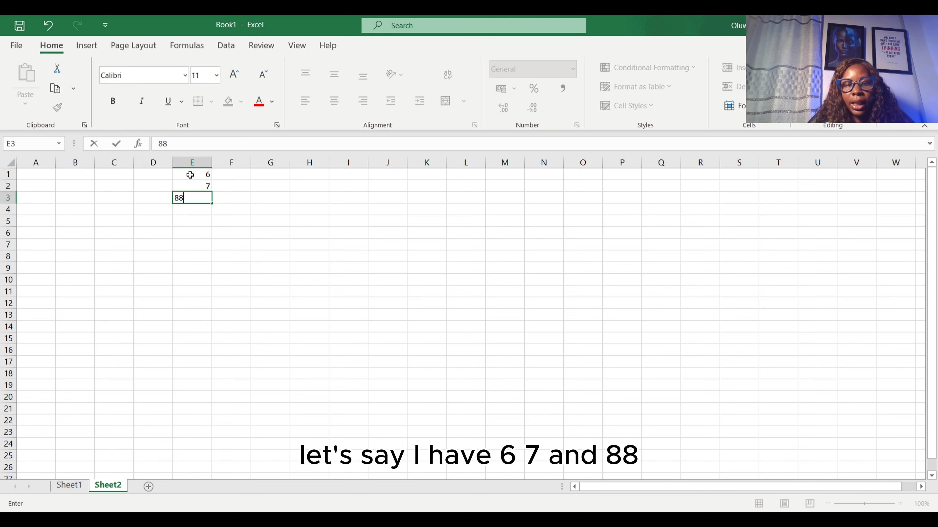
key(Return)
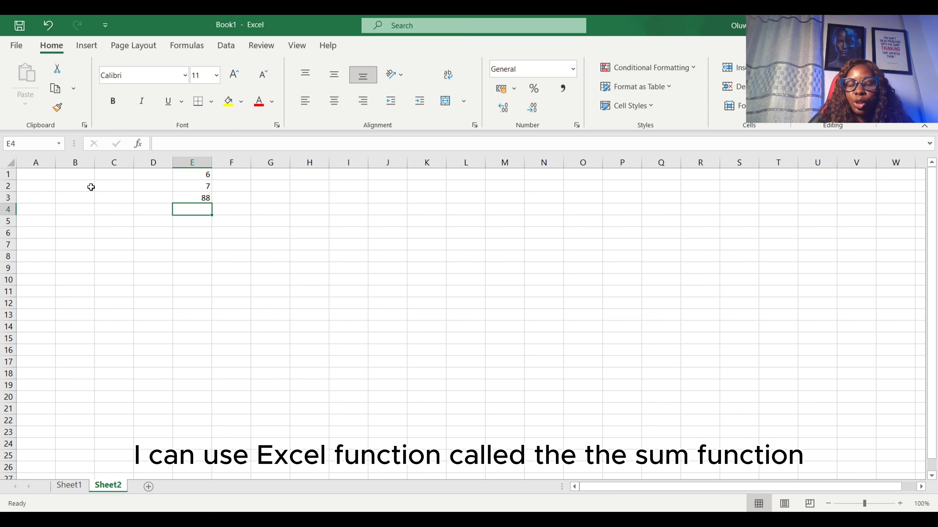
click(47, 173)
text(SUM)
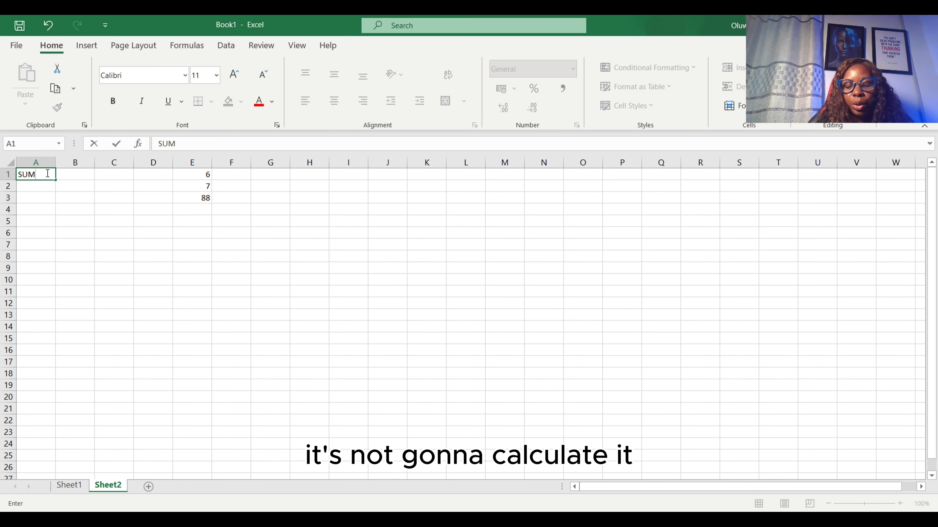
key(BackSpace)
key(BackSpace)
key(BackSpace)
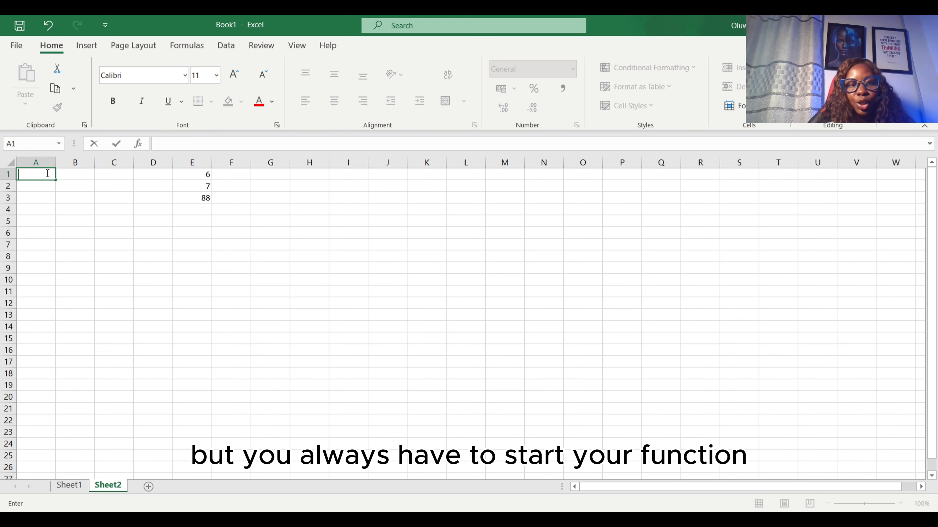
Add up the three numbers in cell A1 with the formula =SUM(E1:E3) and reselect A1 to view its formula.
text(=)
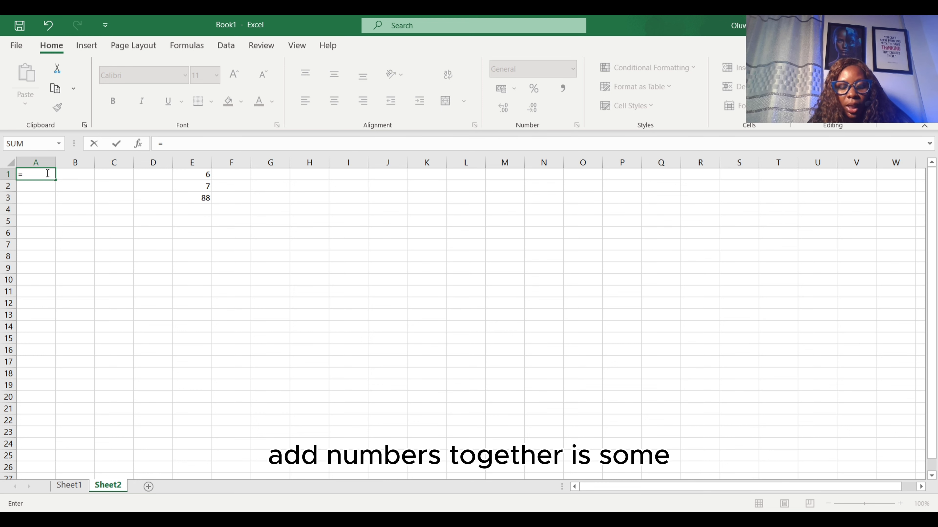
text(SUM)
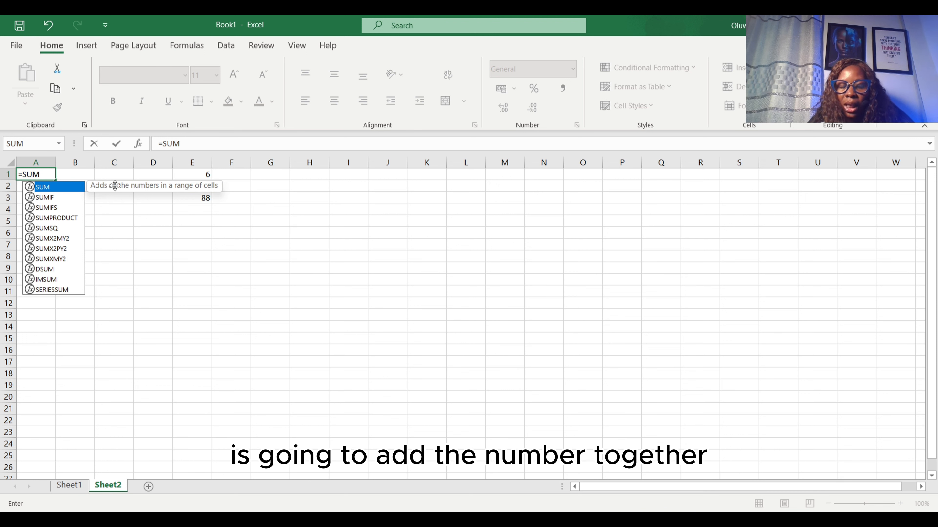
key(Down)
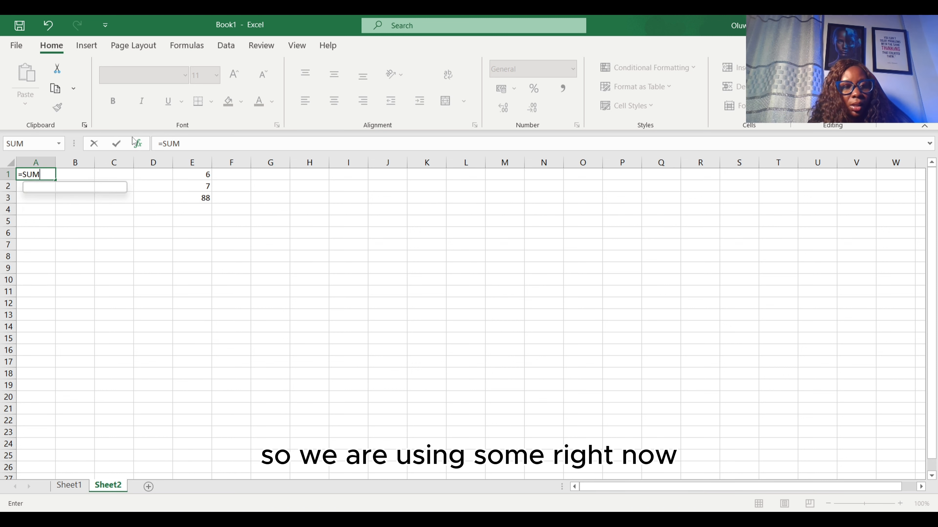
text(()
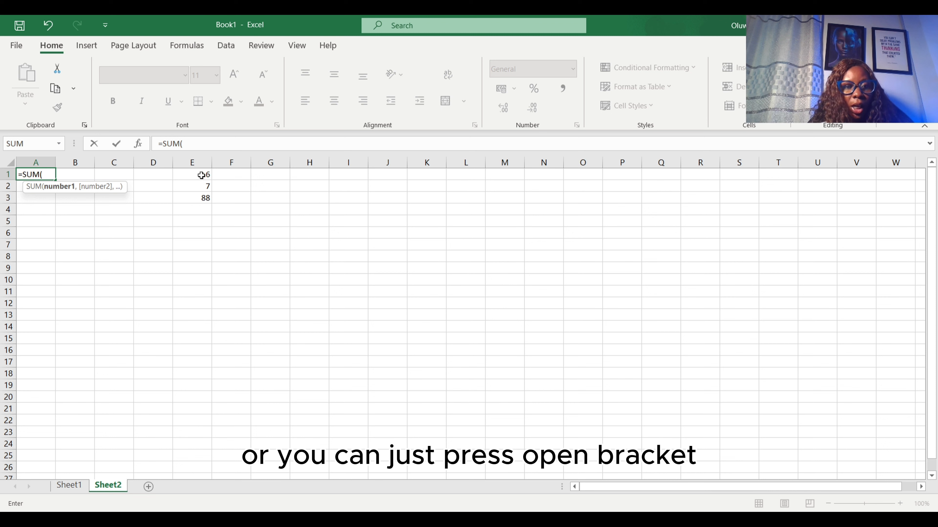
drag(203, 174, 205, 198)
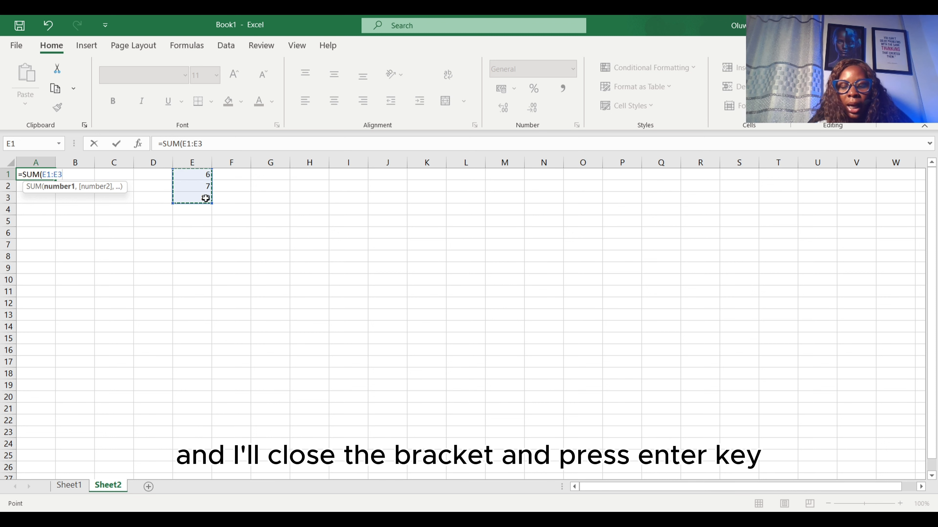
text())
key(Return)
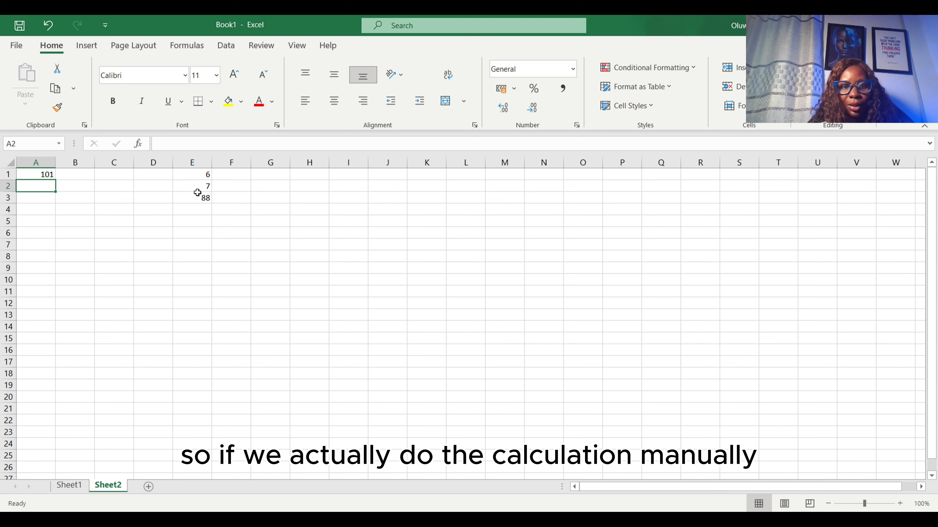
click(40, 174)
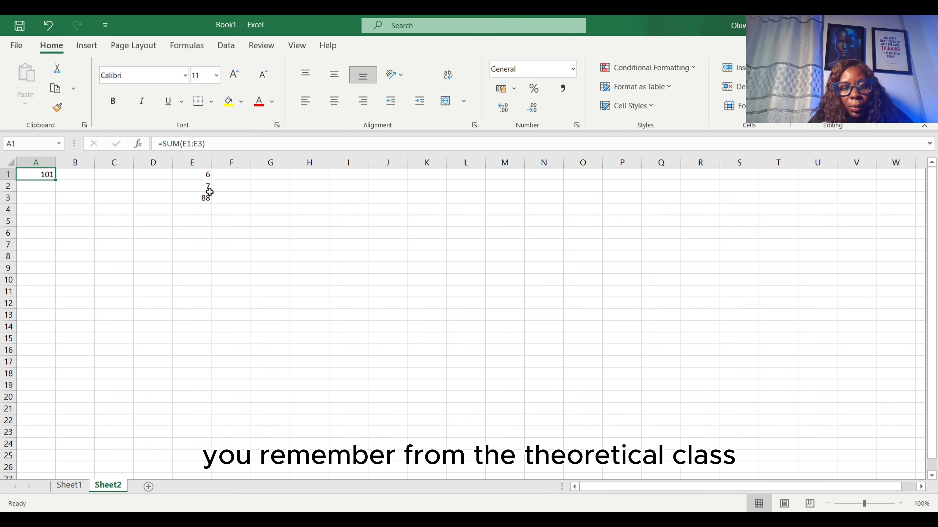
Calculate the average of the range E1:E3 in cell A2 with the AVERAGE function.
click(34, 191)
text(=)
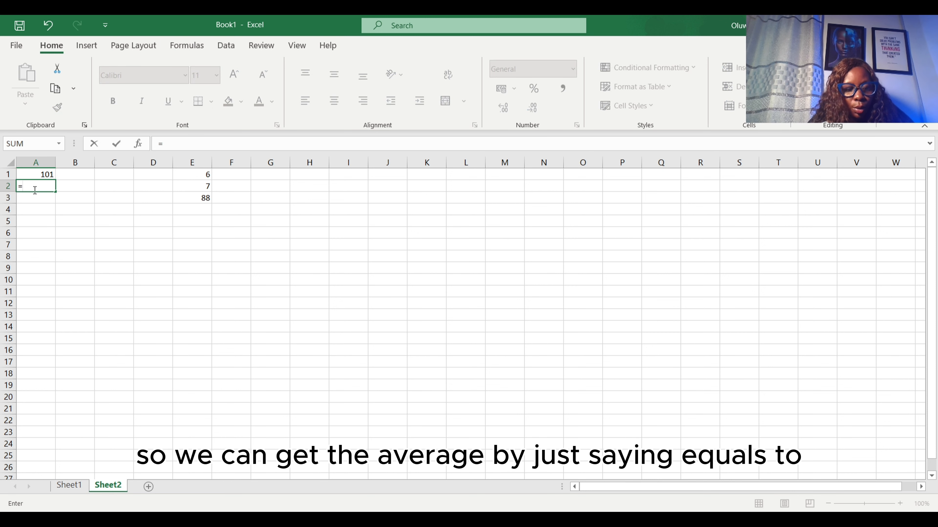
text(AVERAG)
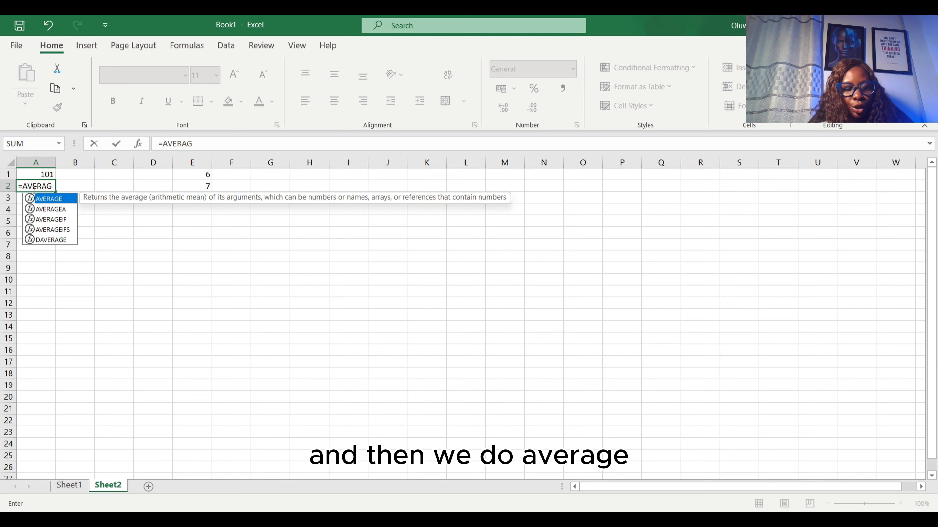
key(Tab)
drag(205, 174, 204, 198)
key(Return)
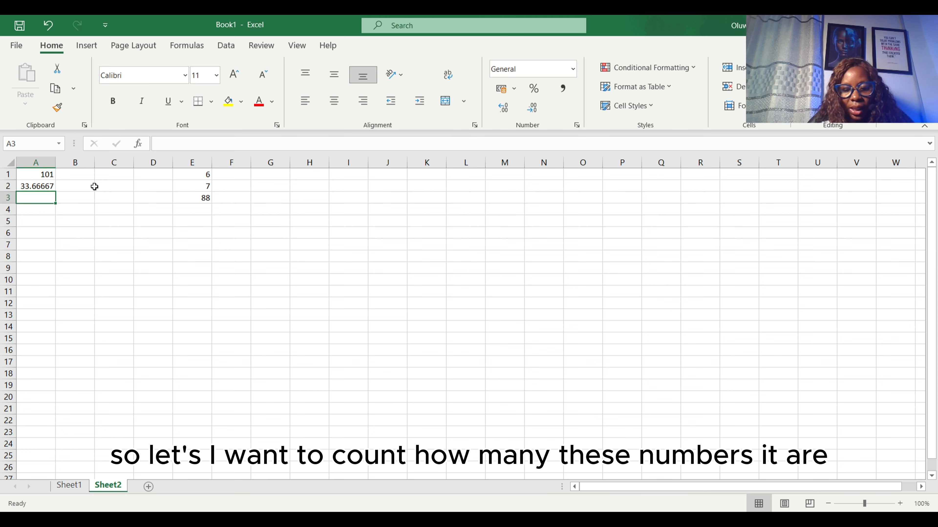
Count the numbers in the range E1:E3 in cell A3 with the COUNT function.
text(=COUN)
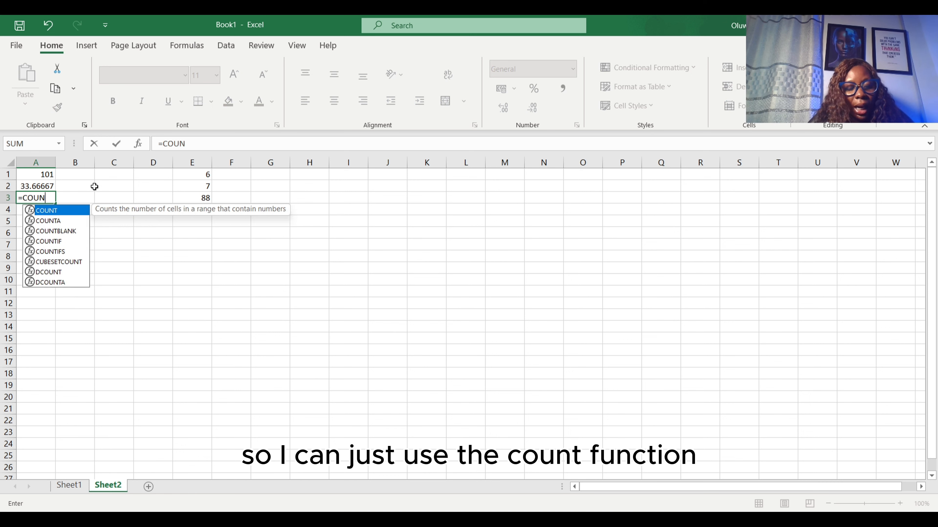
key(Tab)
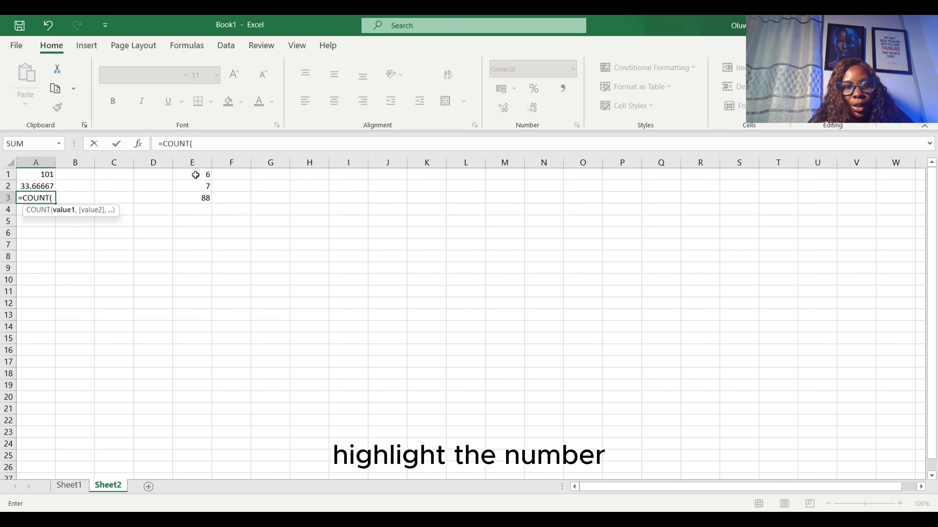
drag(195, 175, 201, 195)
key(Return)
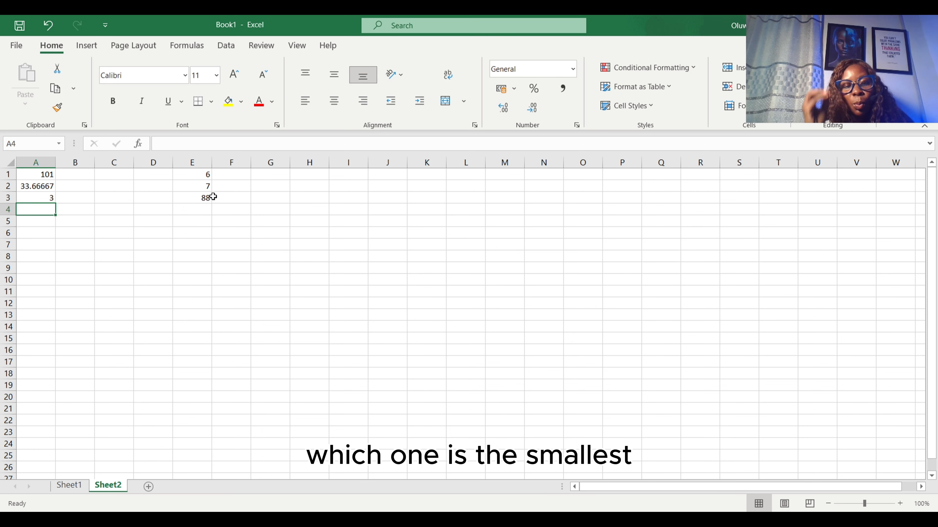
Find the smallest number in the range E1:E3 in cell A4 with the MIN function.
text(=MIN)
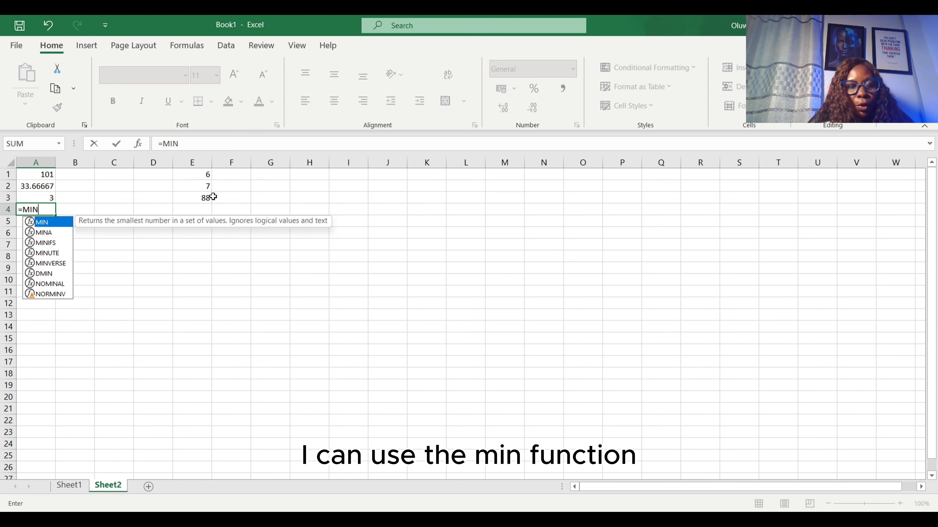
text(()
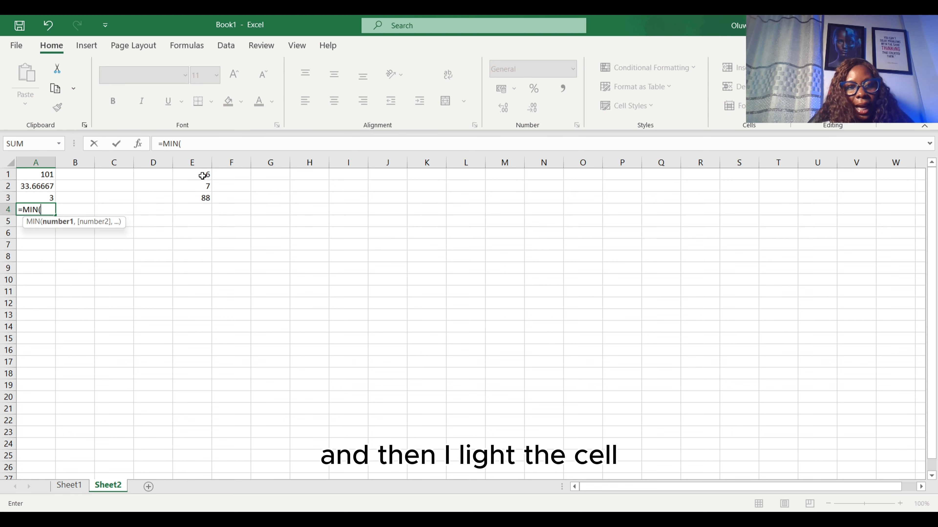
drag(202, 176, 202, 197)
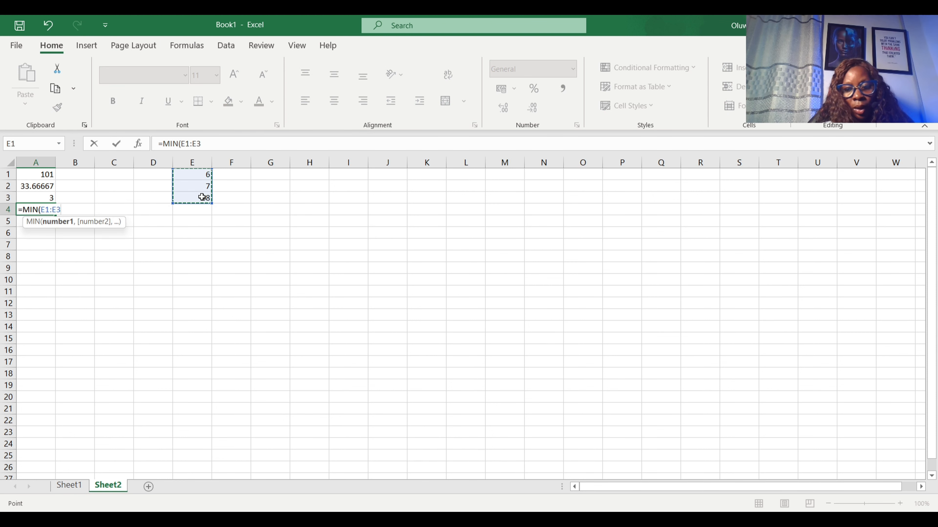
key(Return)
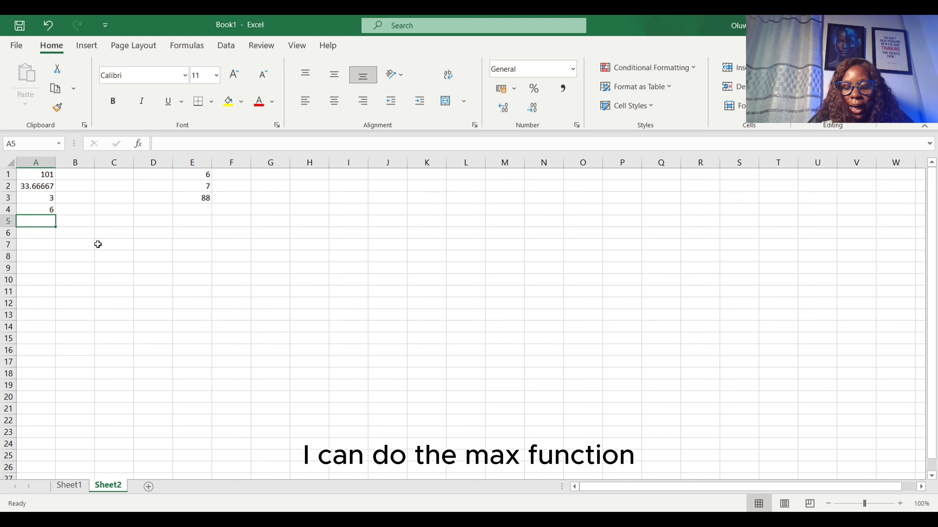
Find the largest number in the range E1:E3 in cell A5 with the MAX function.
text(=MAX()
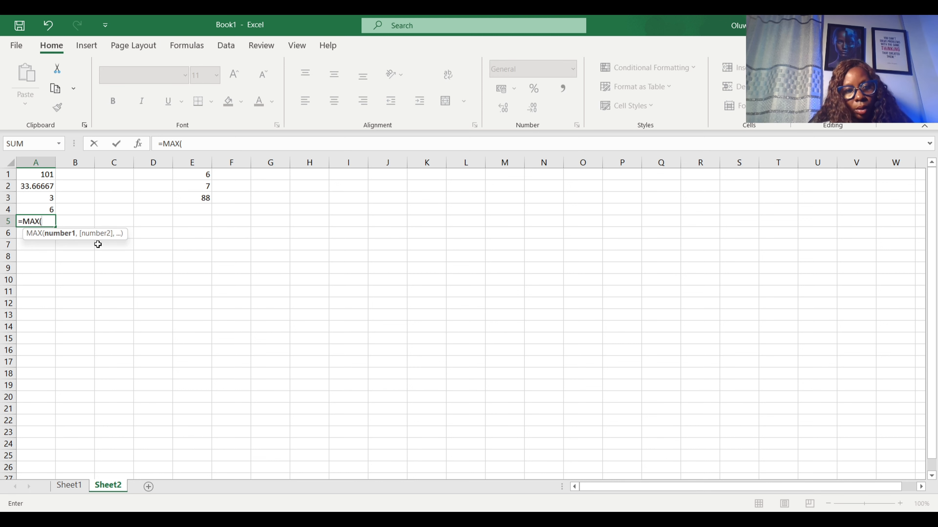
click(206, 175)
drag(206, 176, 206, 196)
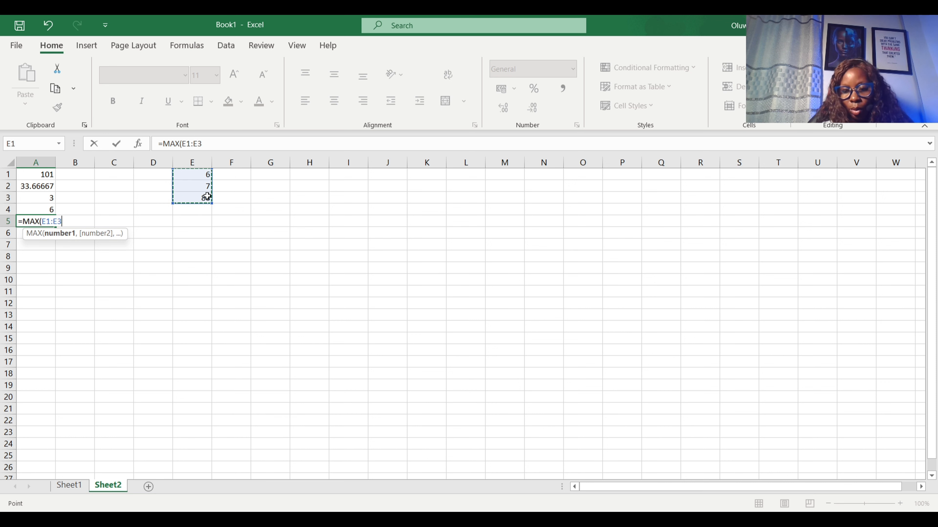
key(Return)
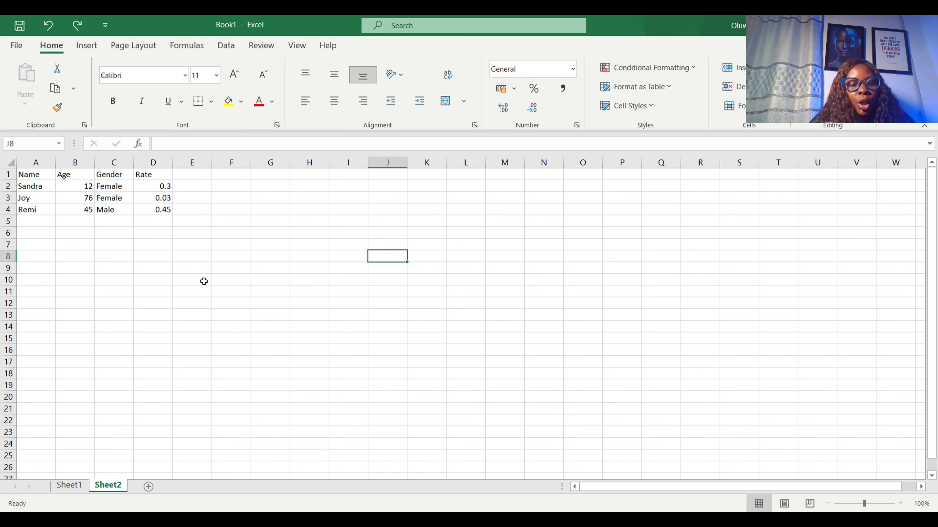
Make the column headers Name, Age, Gender and Rate in cells A1 to D1 bold.
click(204, 282)
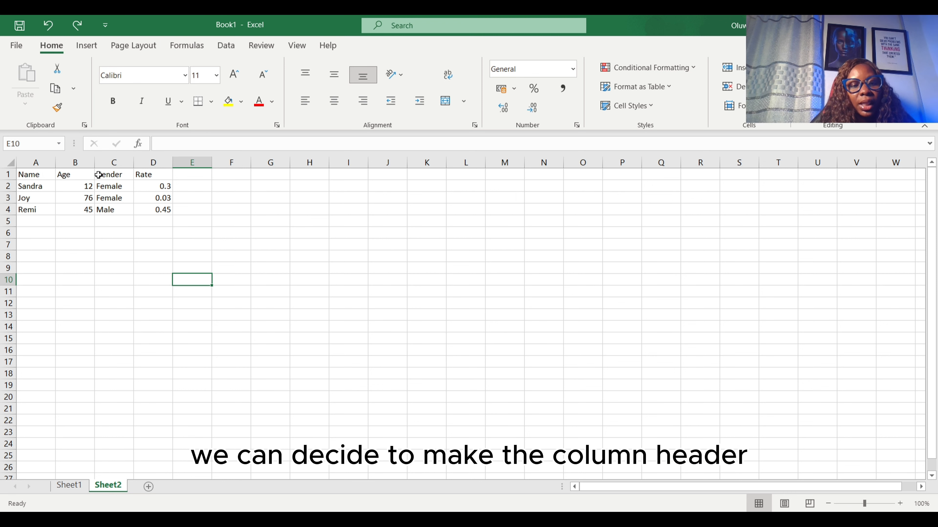
click(41, 177)
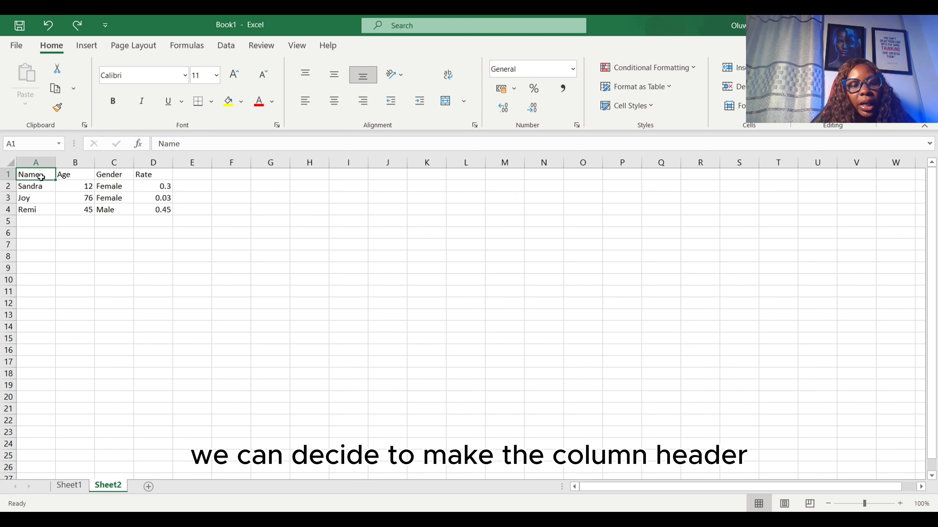
click(1, 175)
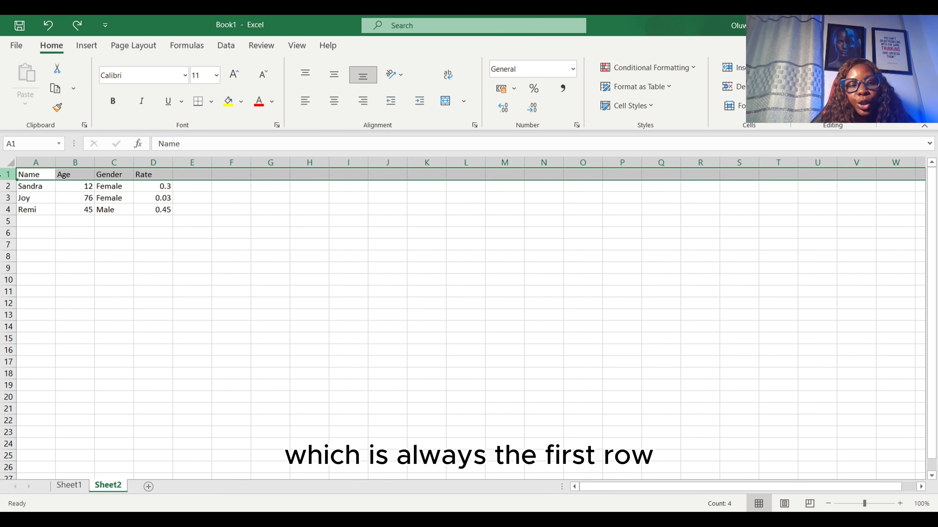
click(40, 177)
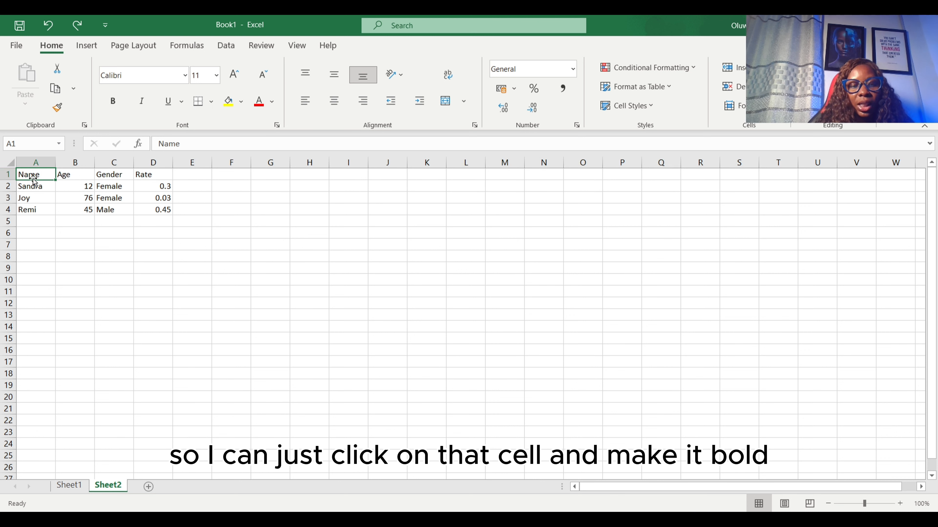
click(113, 101)
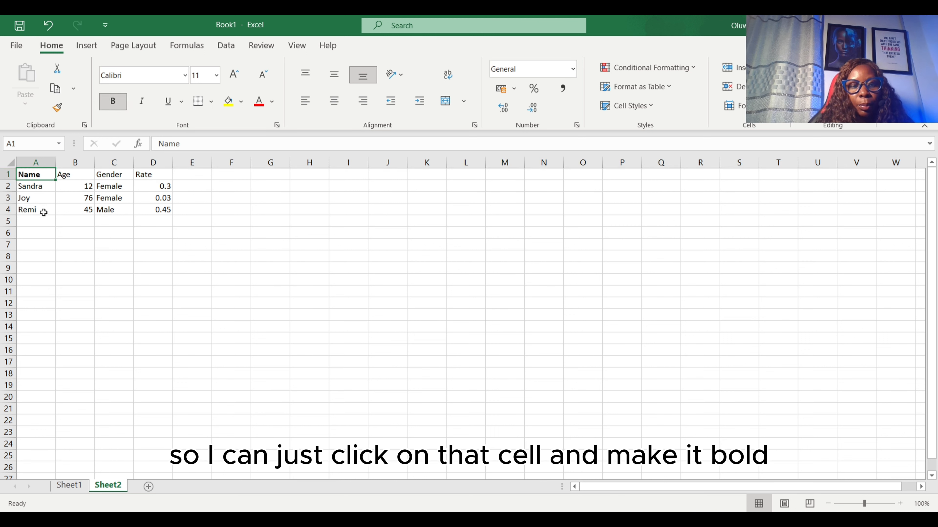
click(72, 175)
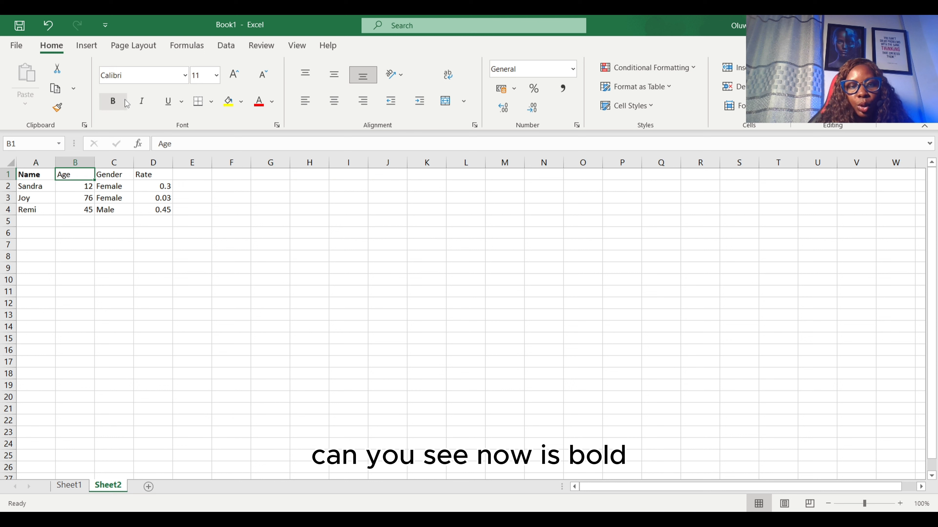
click(113, 101)
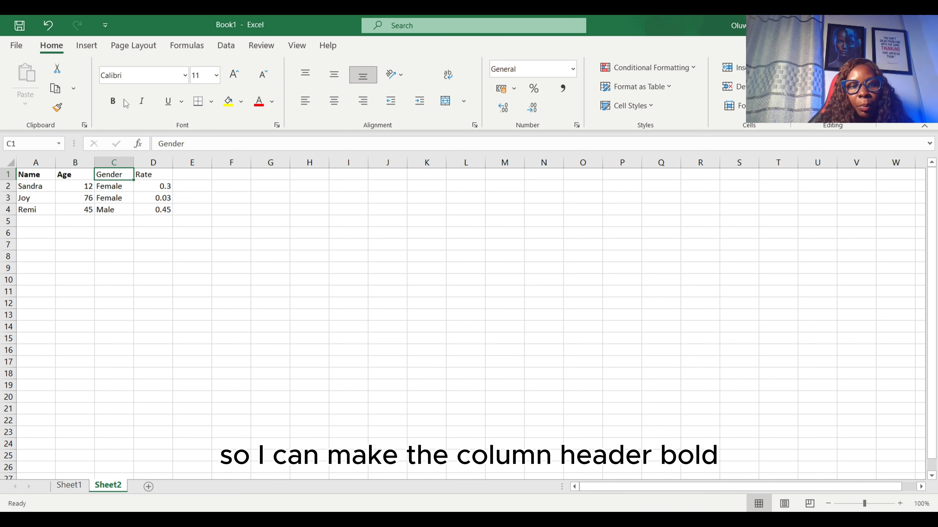
click(112, 103)
click(157, 174)
click(112, 107)
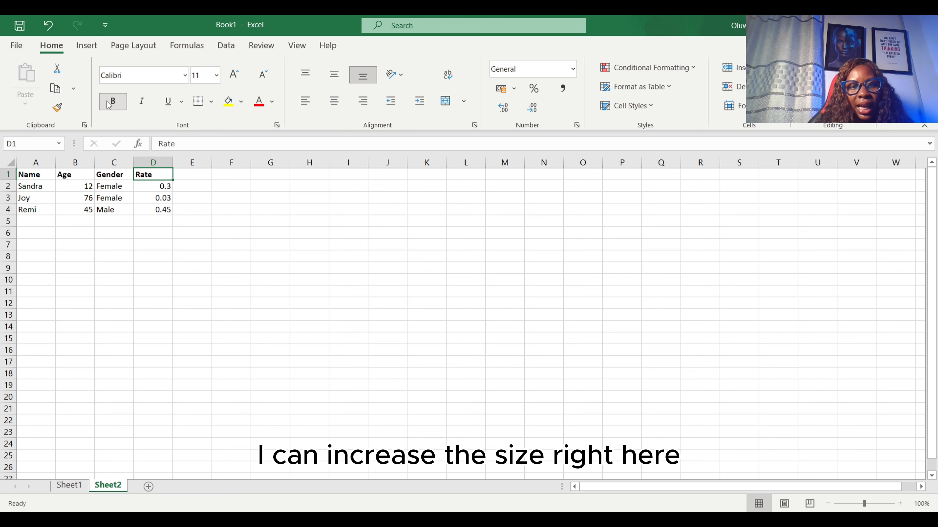
Preview larger font sizes such as 18 on the Rate header in D1 without applying one.
click(213, 76)
click(215, 78)
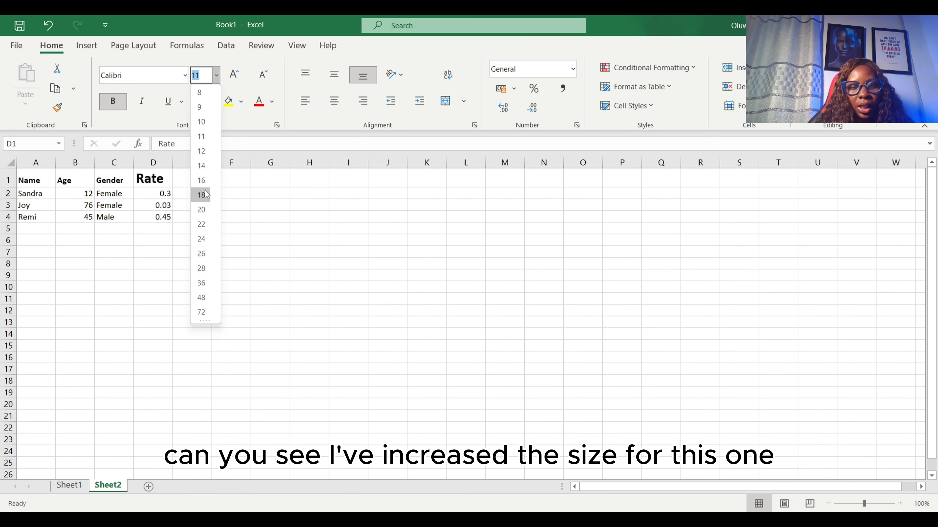
click(222, 213)
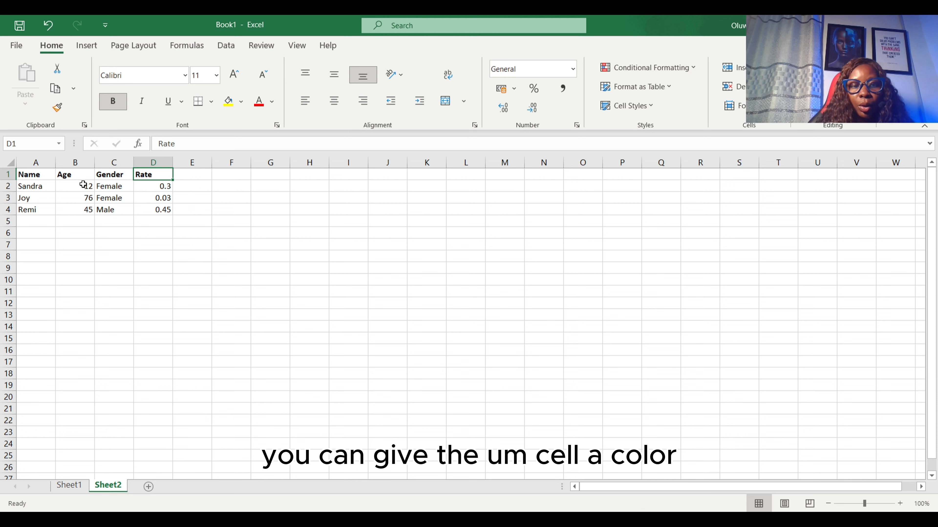
Fill the empty cell H1 with the blue theme color.
click(305, 184)
click(308, 175)
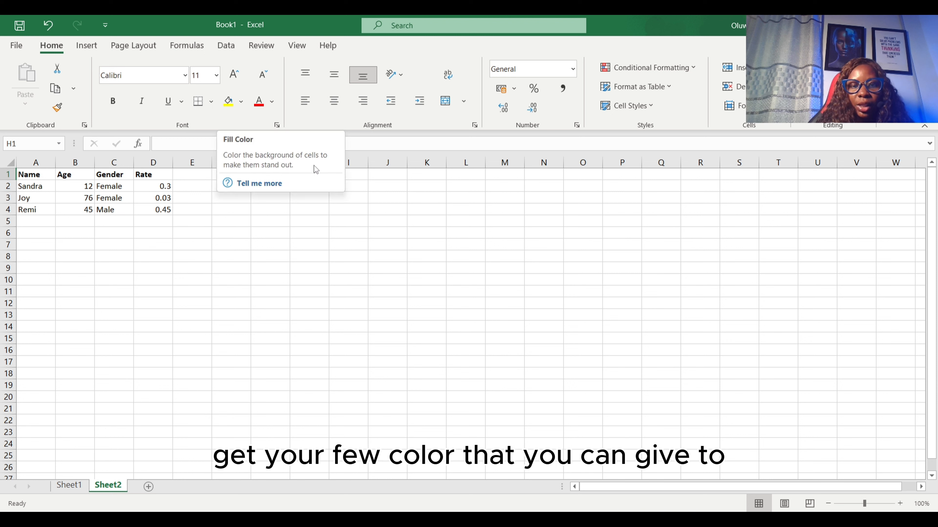
click(240, 103)
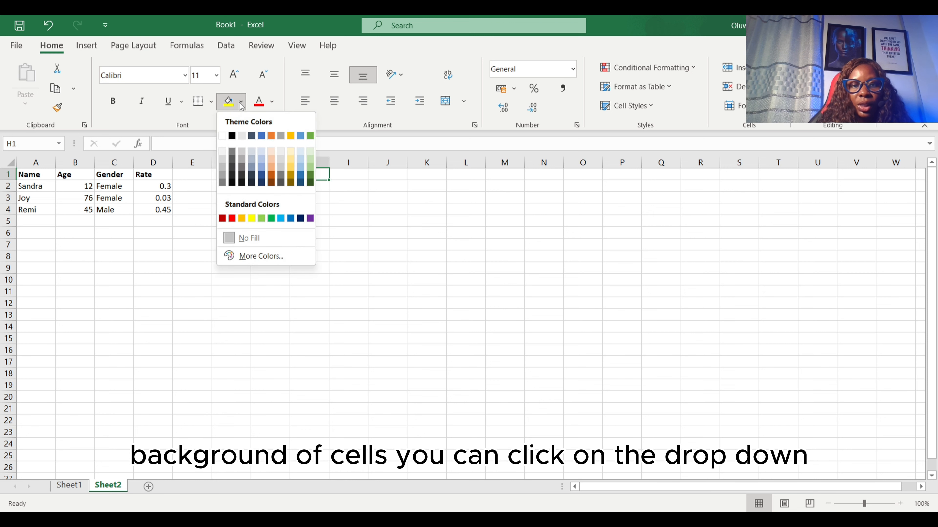
click(262, 135)
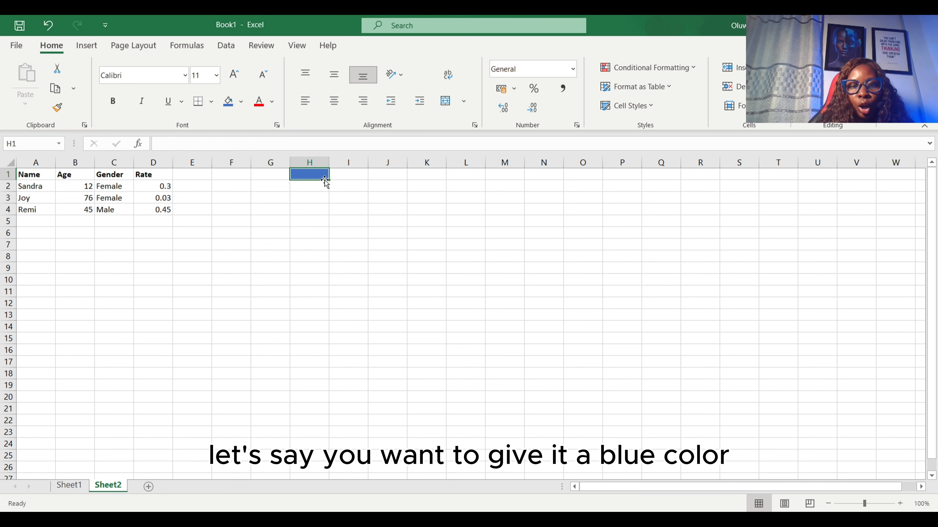
Fill the Name header cell A1 with dark blue and change its font color to white.
click(40, 172)
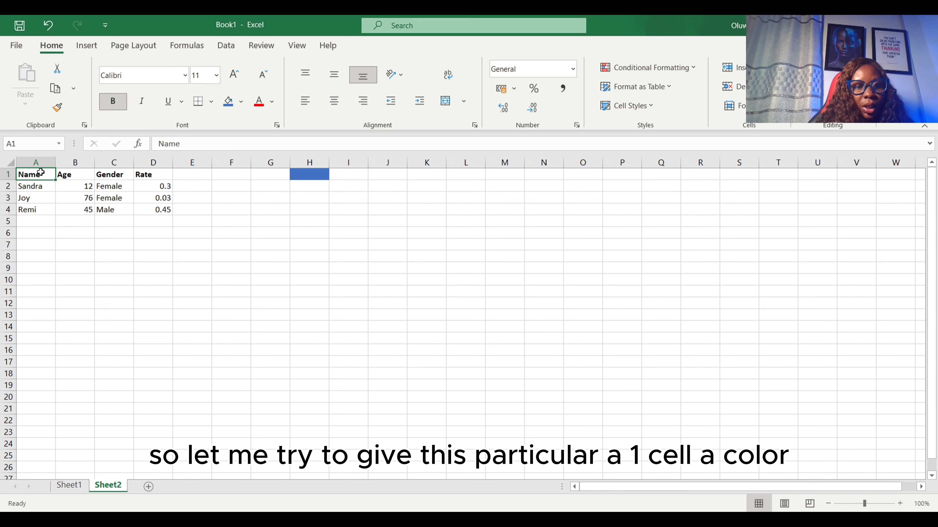
click(240, 101)
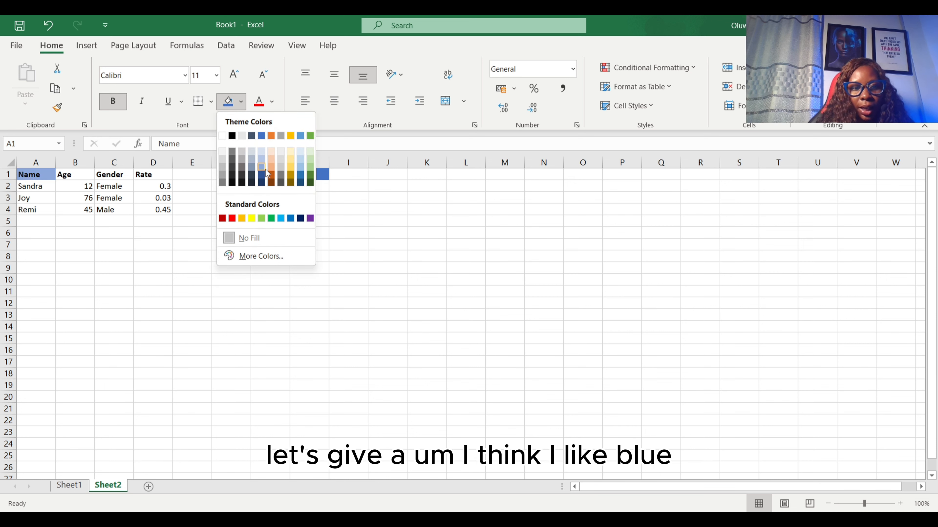
click(265, 170)
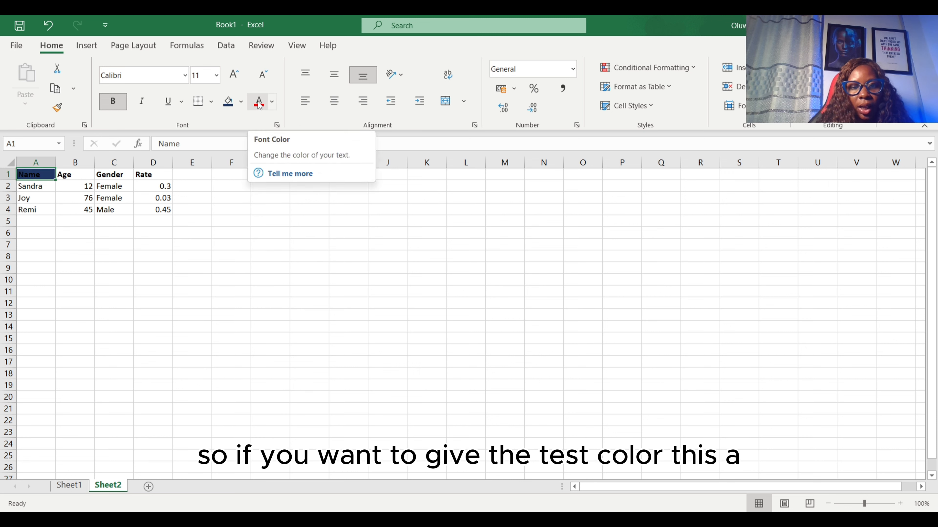
click(271, 101)
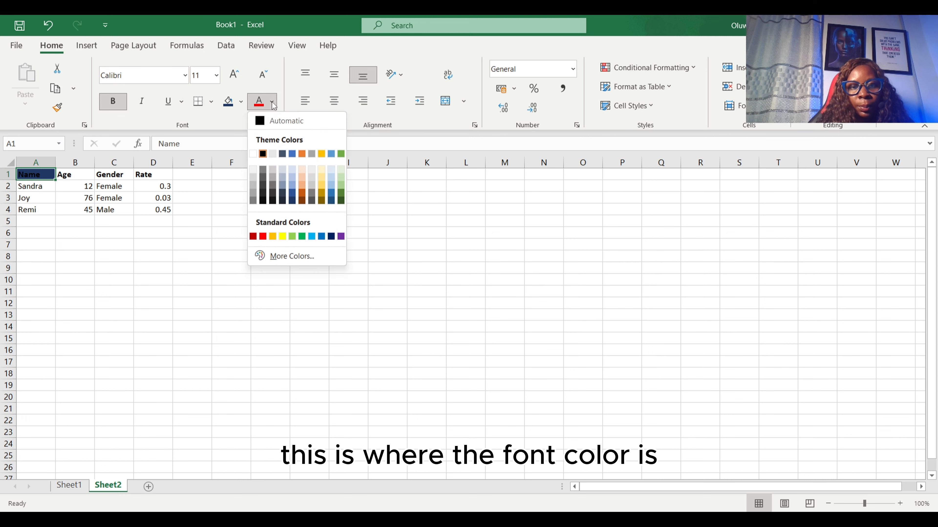
click(254, 153)
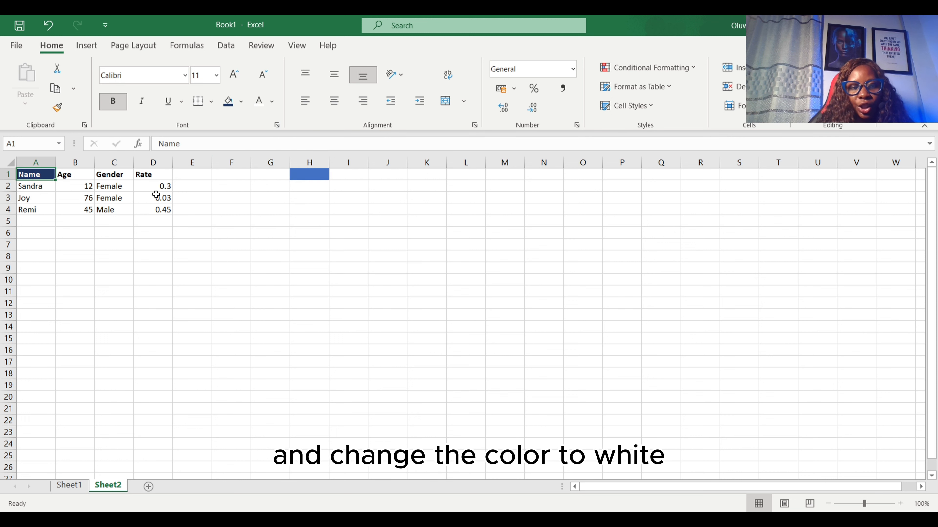
click(126, 256)
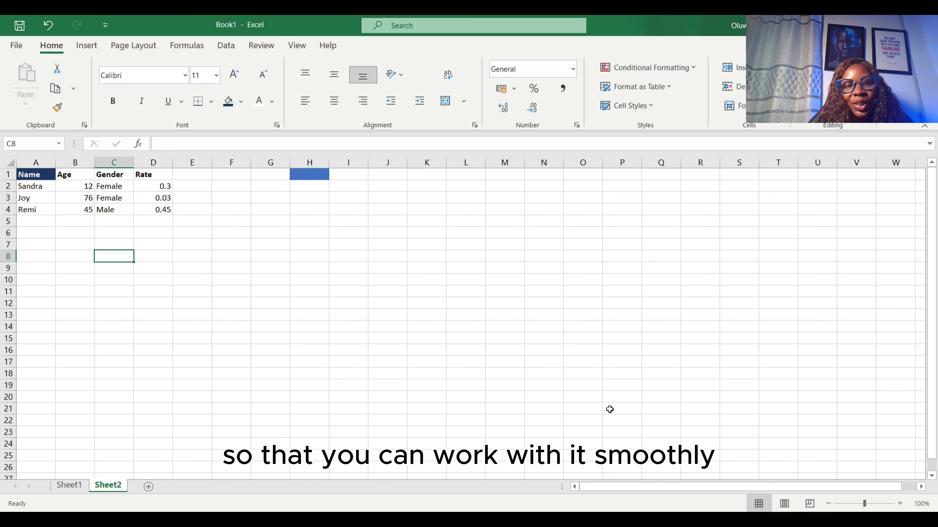
click(266, 290)
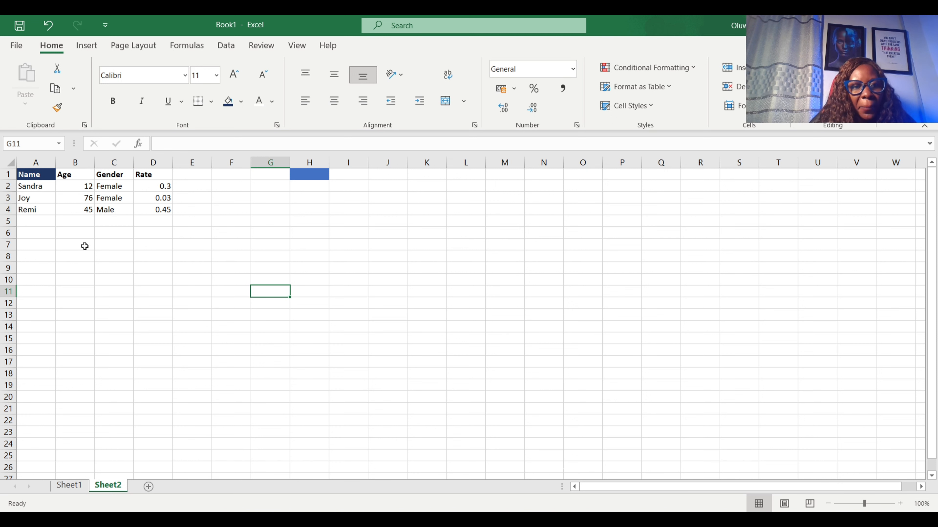
Undo the white font color and the dark blue fill on the Name header in A1.
key(ctrl+Home)
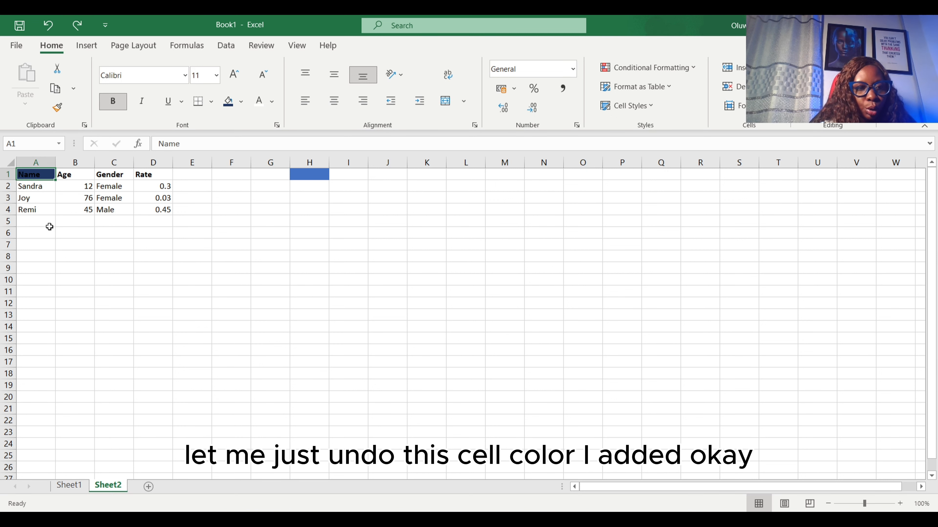
key(ctrl+z)
click(50, 225)
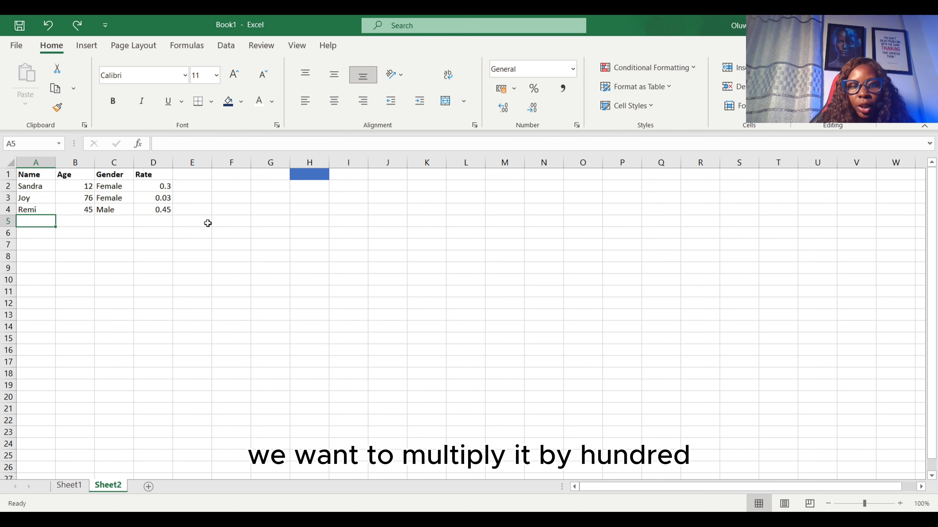
Change the number format of the whole Rate column D to Percentage.
click(153, 162)
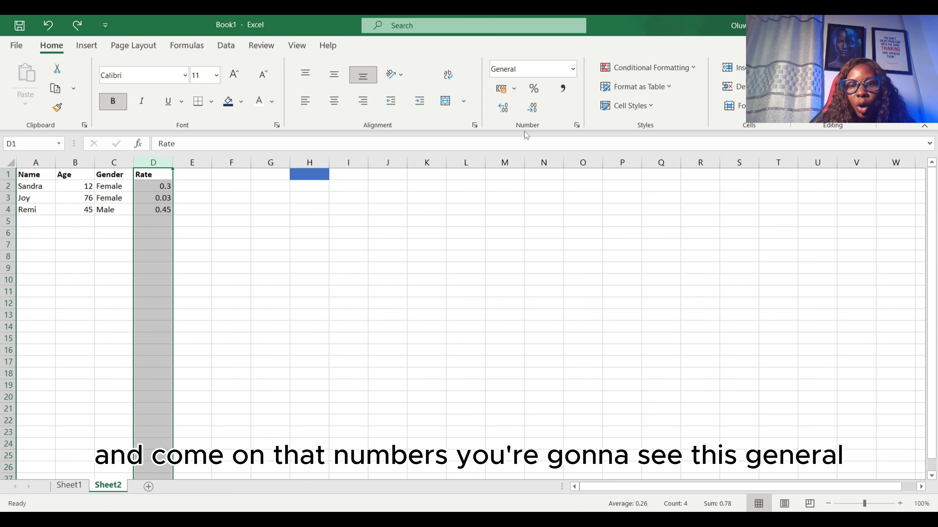
click(576, 70)
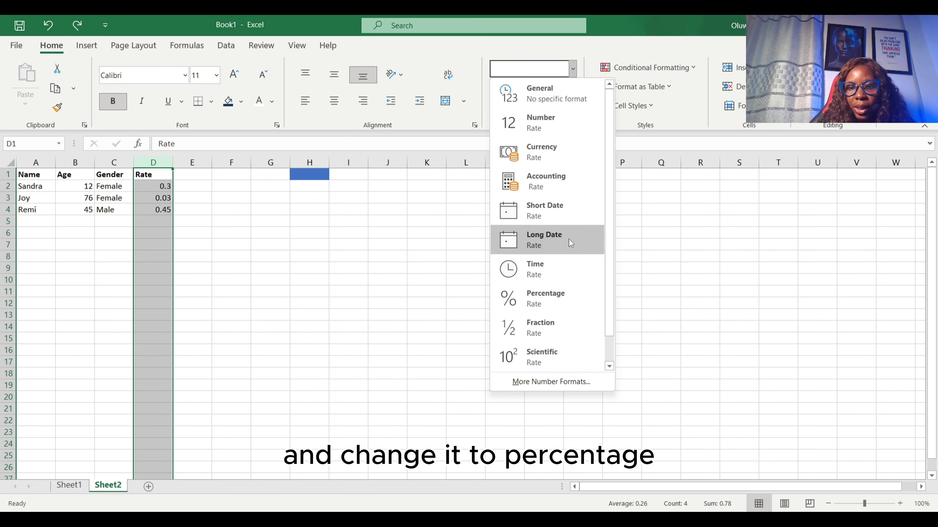
click(558, 304)
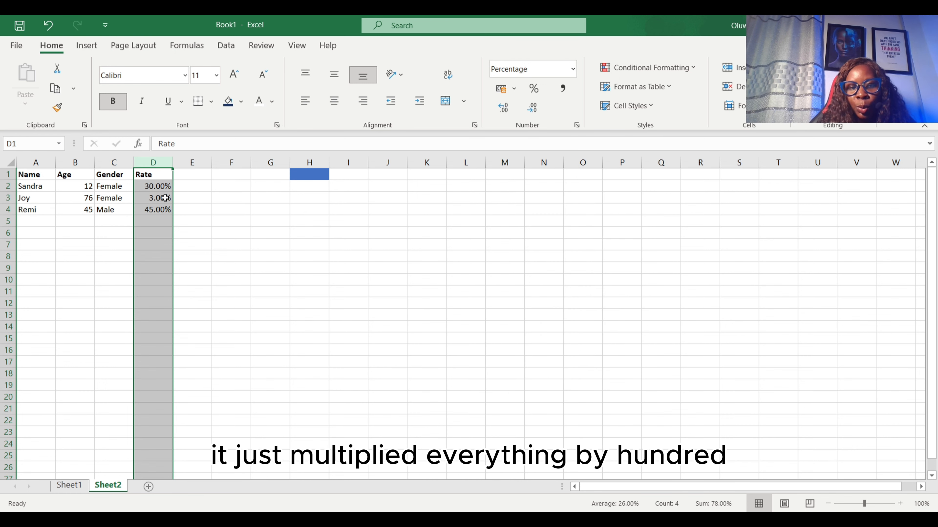
click(201, 211)
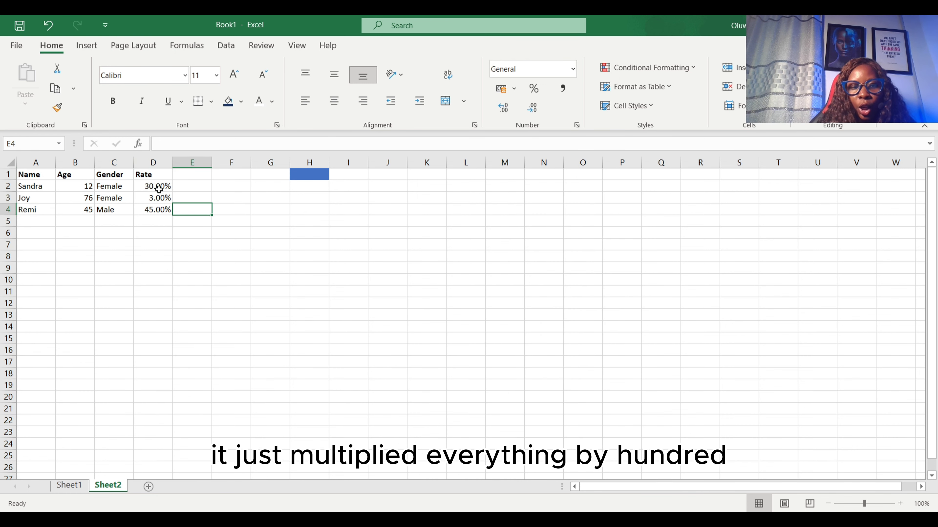
Reduce the percentages in the whole Rate column D to zero decimal places.
click(160, 159)
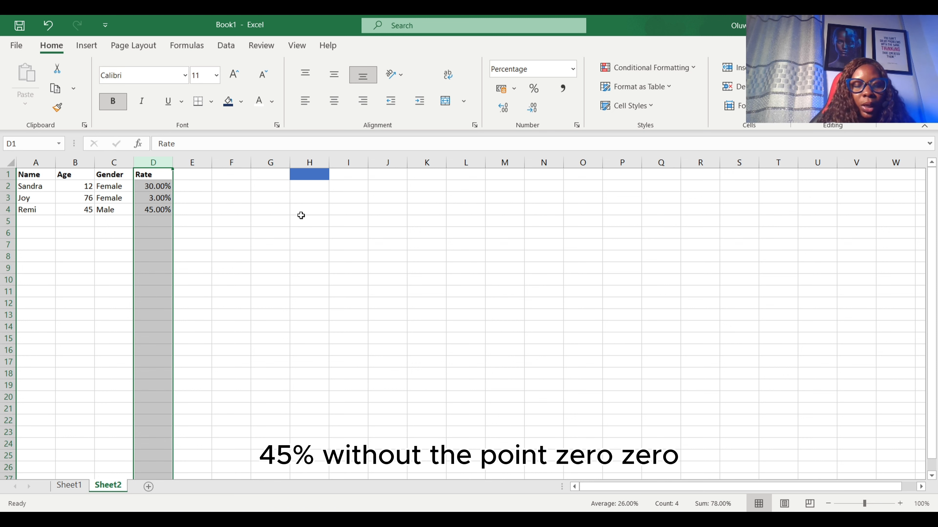
click(533, 109)
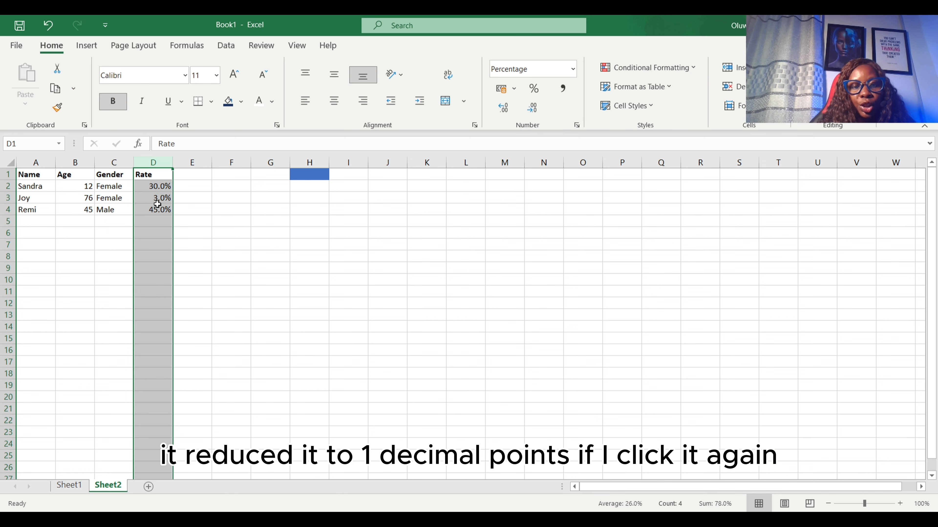
click(530, 105)
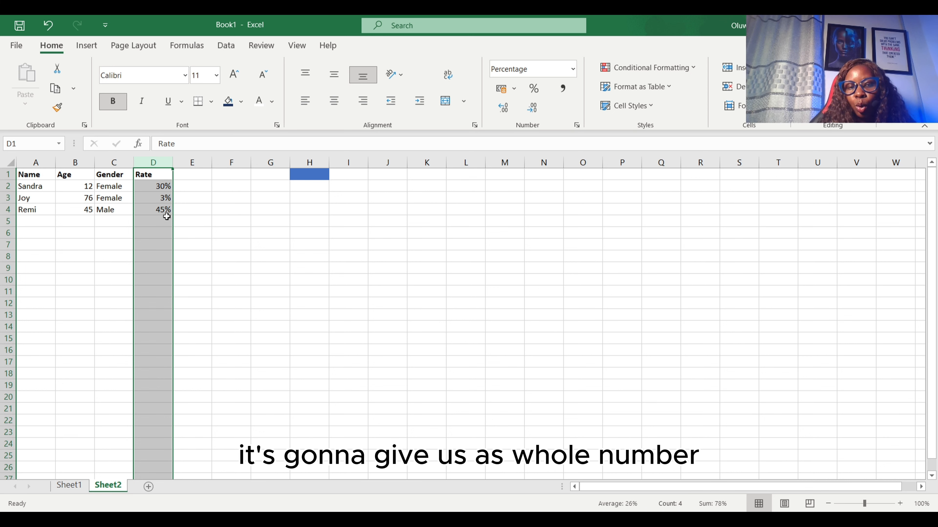
Increase the percentages in the Rate column to four decimal places.
click(503, 109)
click(503, 109)
click(503, 109)
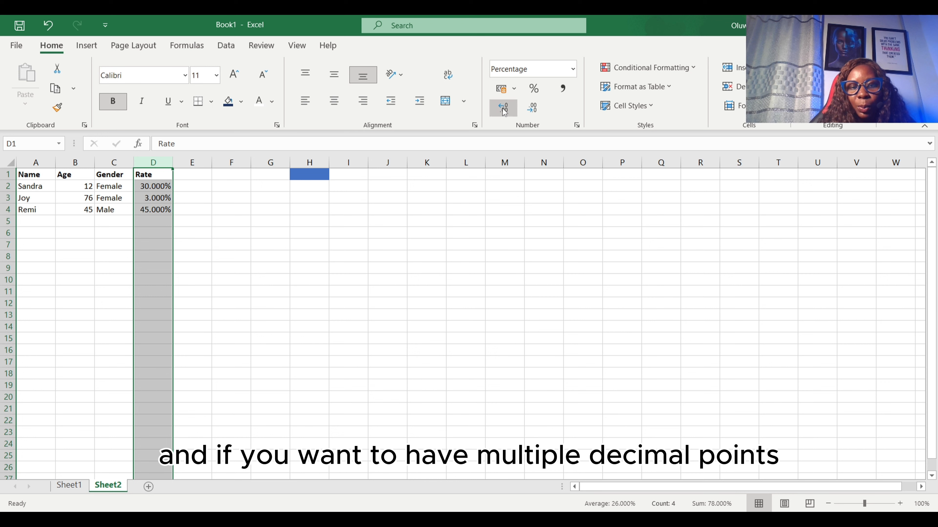
click(503, 109)
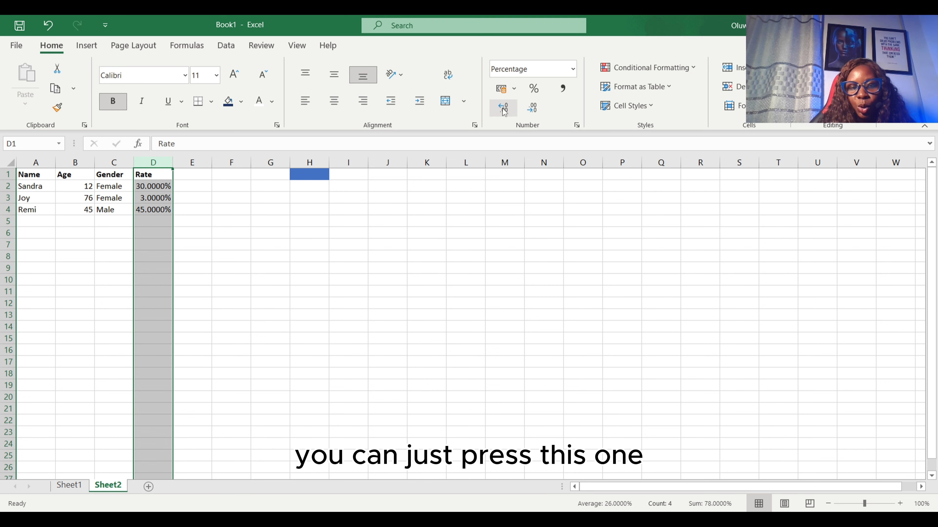
Bring the Rate column's percentages back to whole numbers without decimals.
click(531, 107)
click(531, 107)
click(531, 107)
click(532, 107)
click(270, 268)
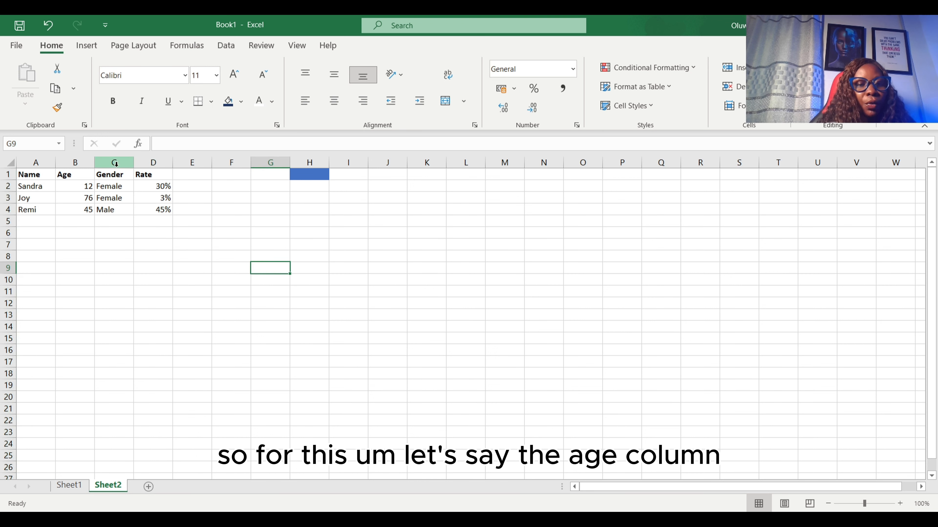
Change the whole Age column B to the Number format and remove its decimal places.
click(83, 159)
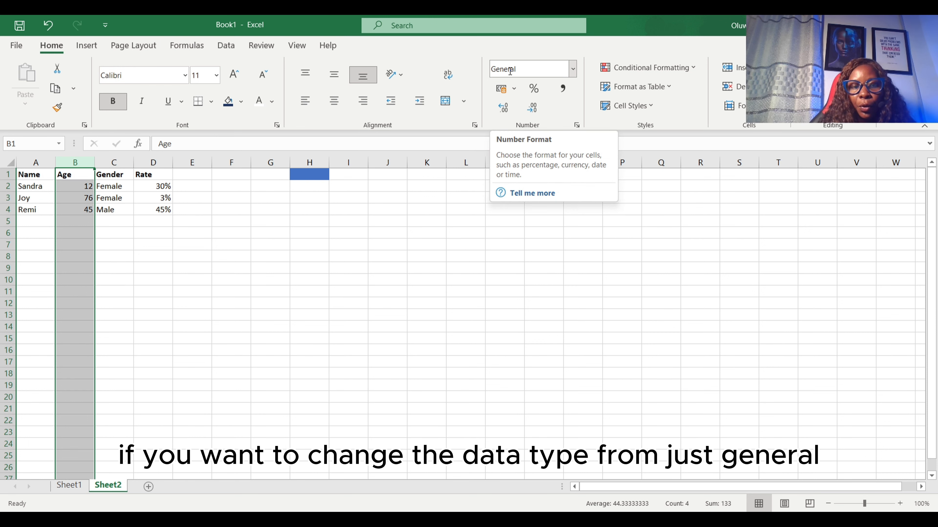
click(571, 69)
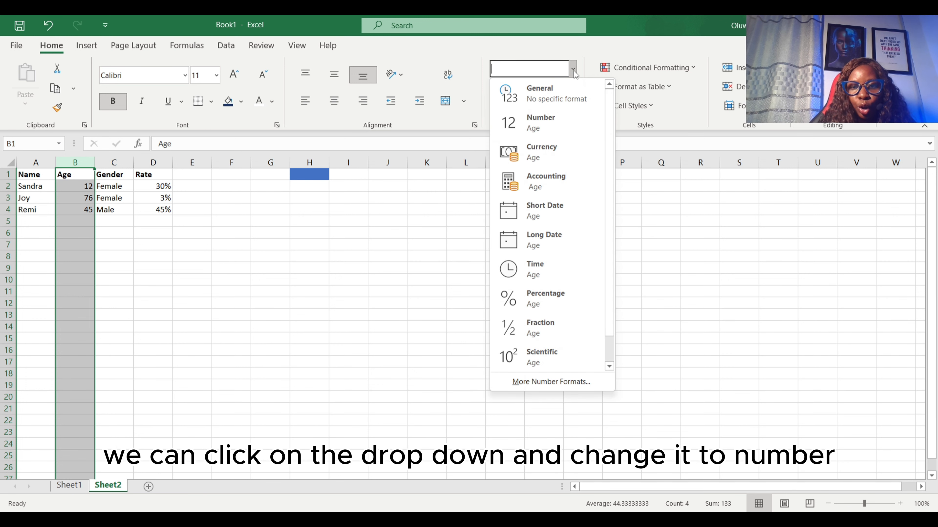
click(557, 126)
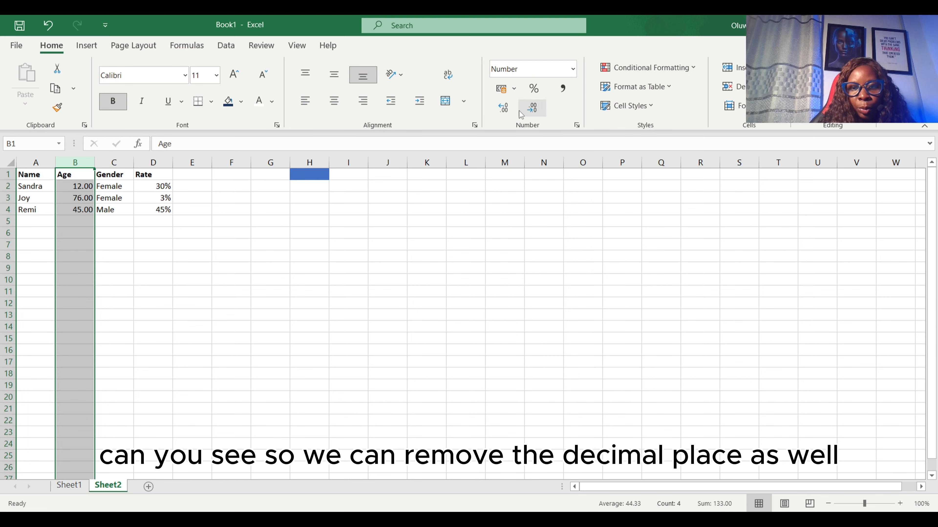
click(528, 108)
click(528, 108)
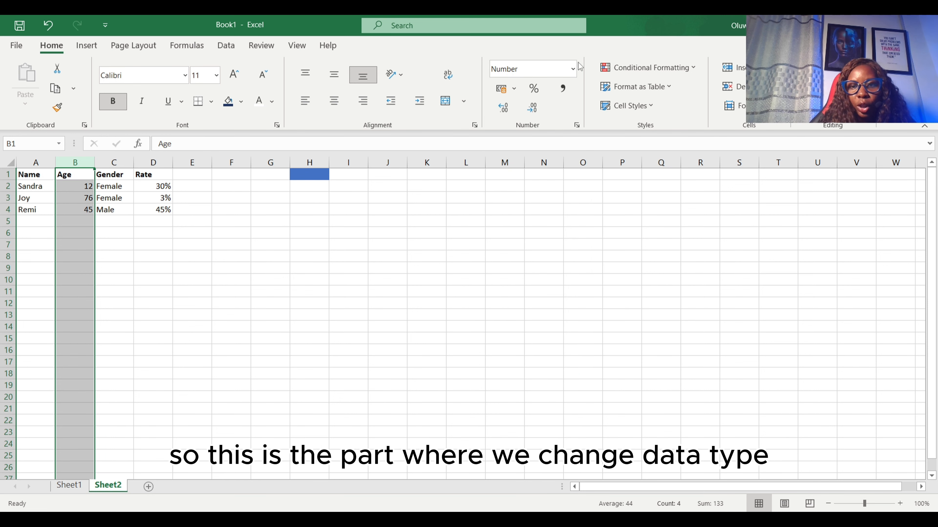
click(573, 69)
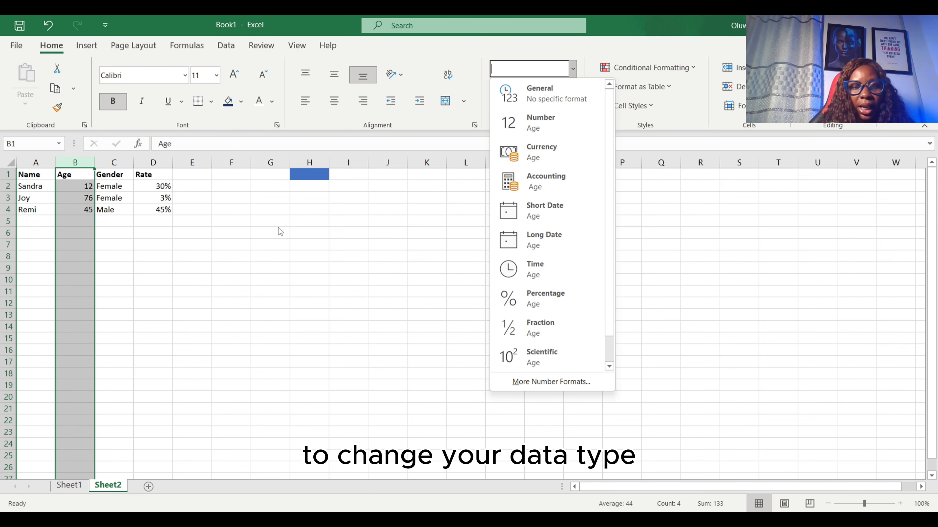
click(310, 280)
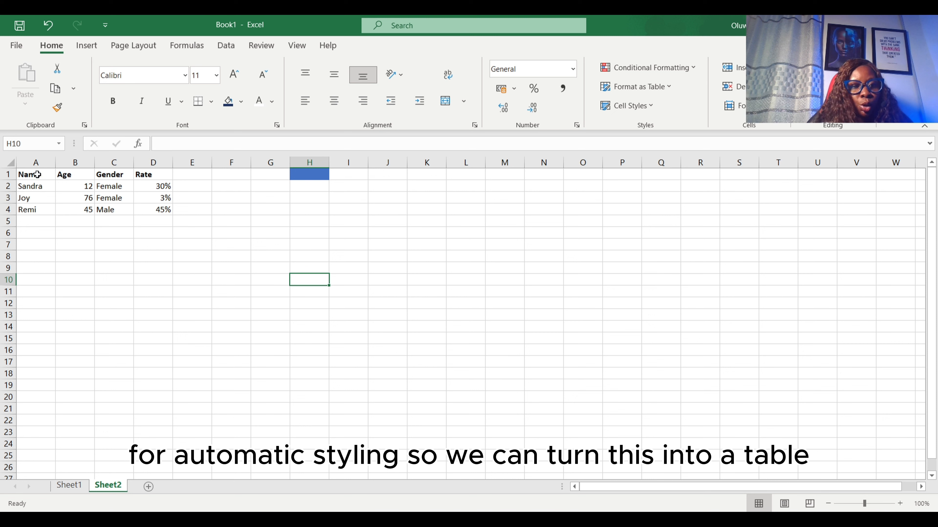
Format the range A1:D4 as a table with headers, using the light style with a black header row.
drag(30, 173, 167, 209)
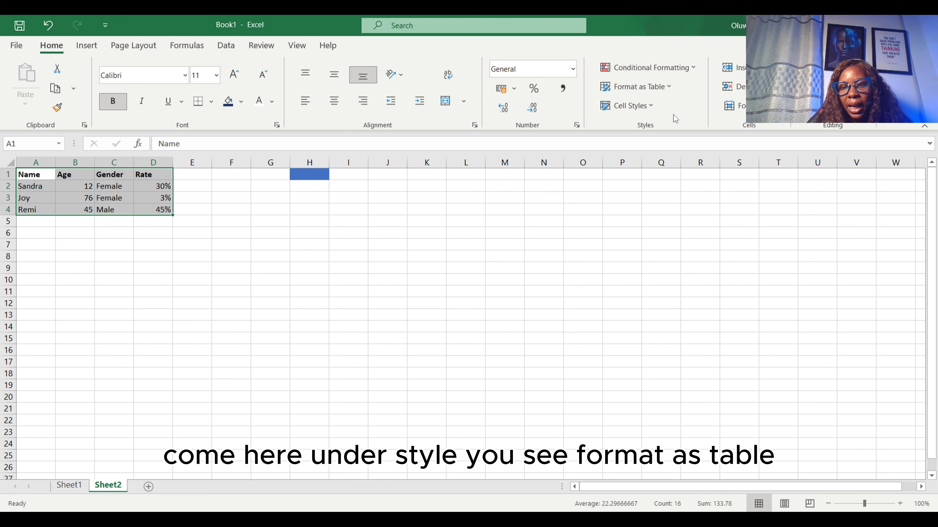
click(668, 86)
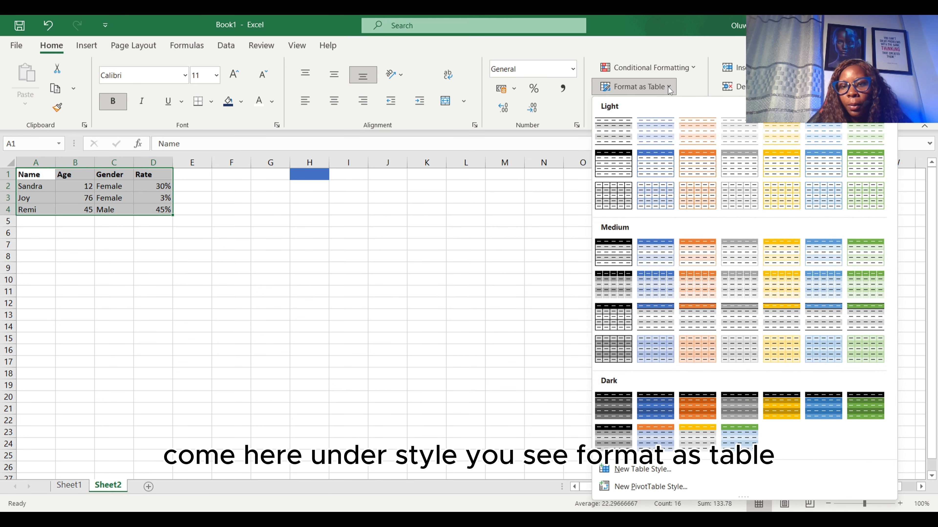
click(613, 148)
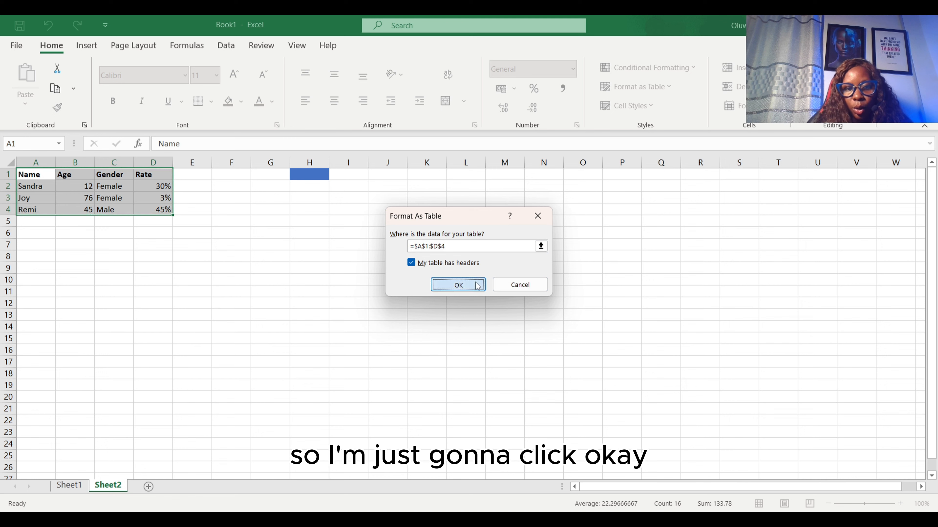
click(458, 284)
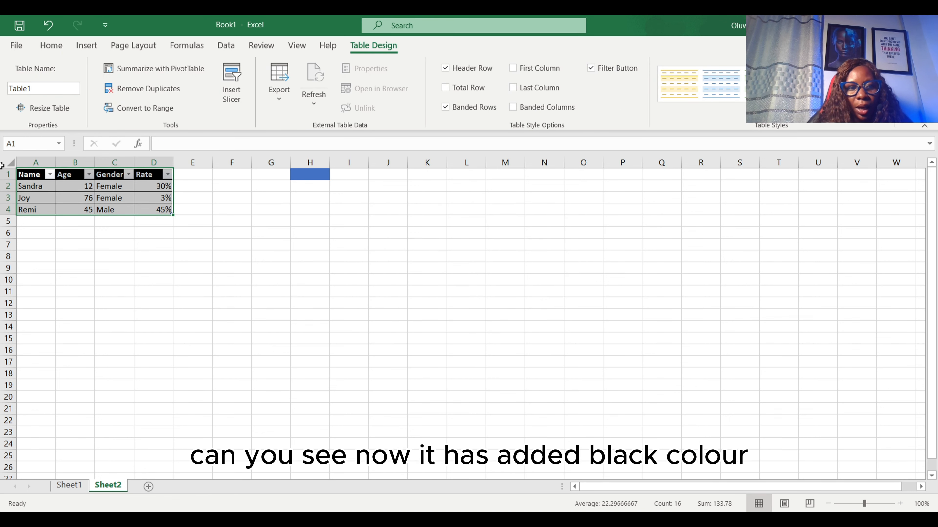
click(122, 232)
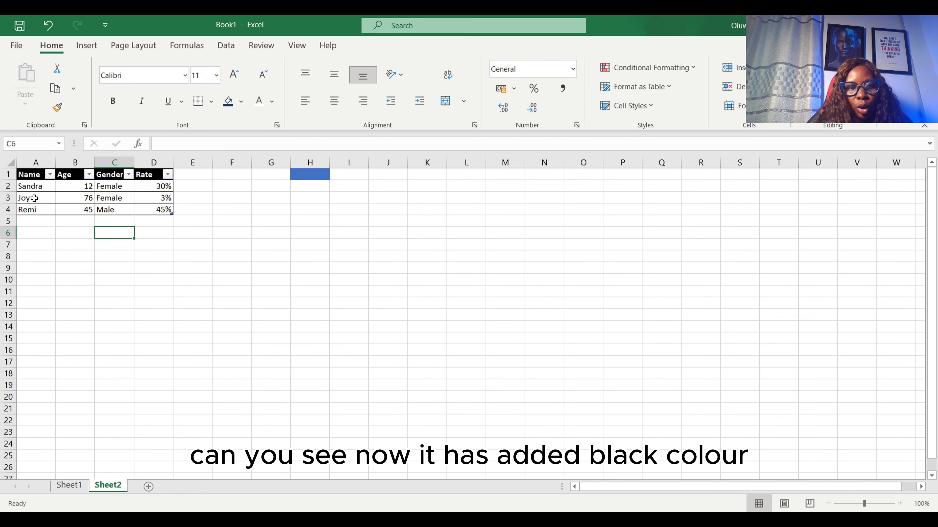
Auto-fit the width of all columns on the sheet to their contents.
click(13, 163)
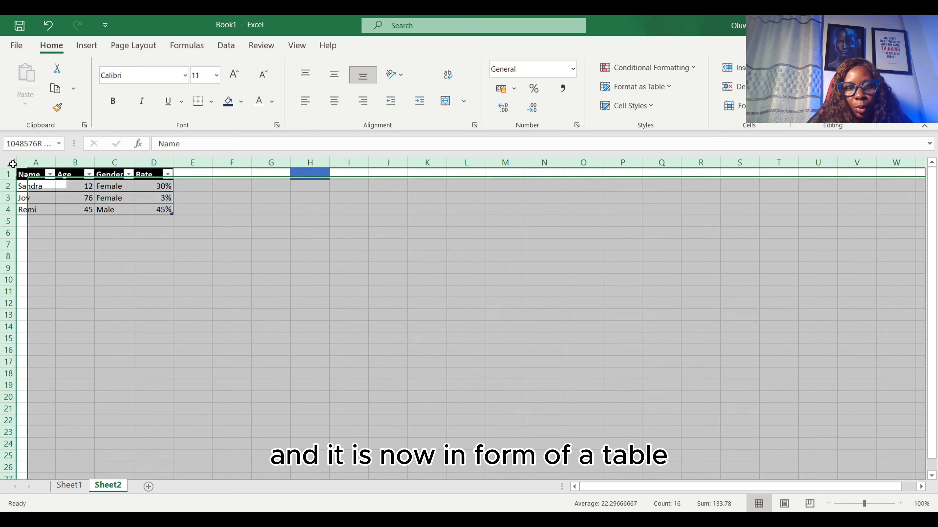
double_click(55, 162)
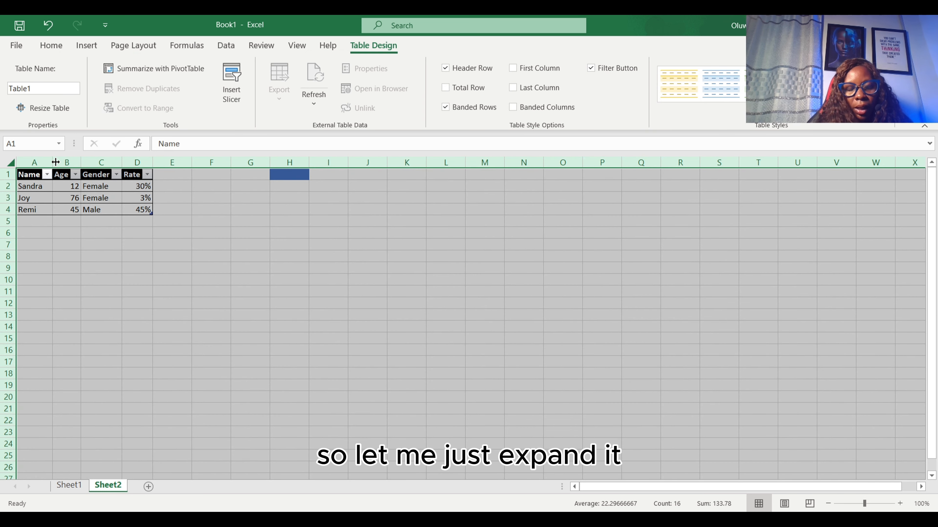
click(63, 244)
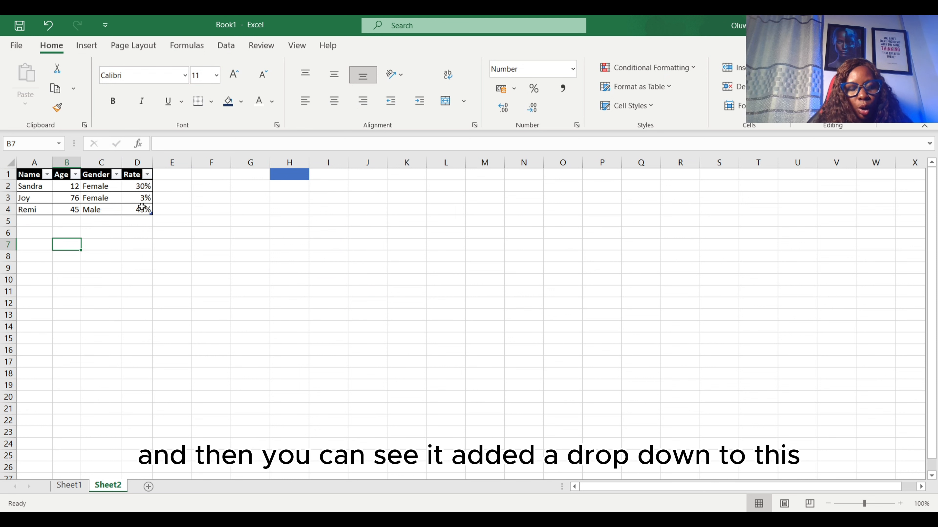
Turn off filtering for the table A1:D4 to remove the drop-down arrows from its headers.
drag(33, 178, 123, 214)
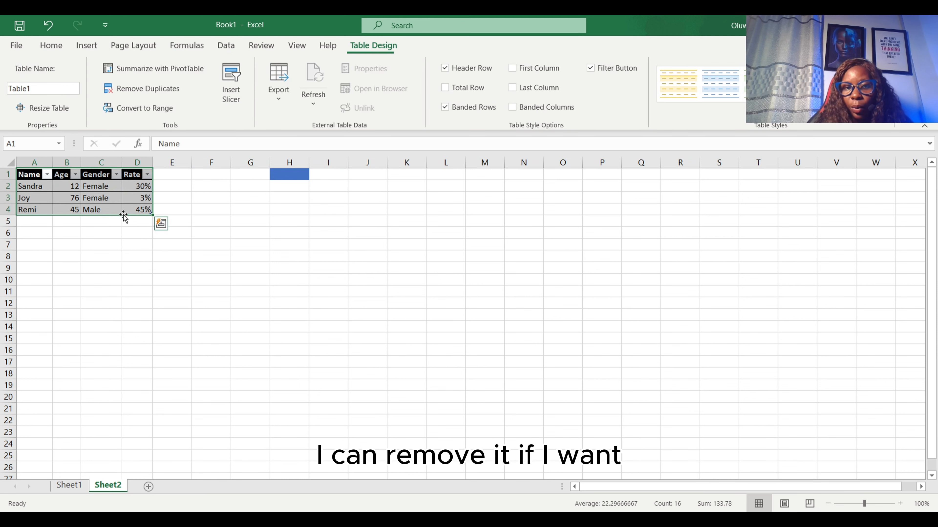
click(237, 45)
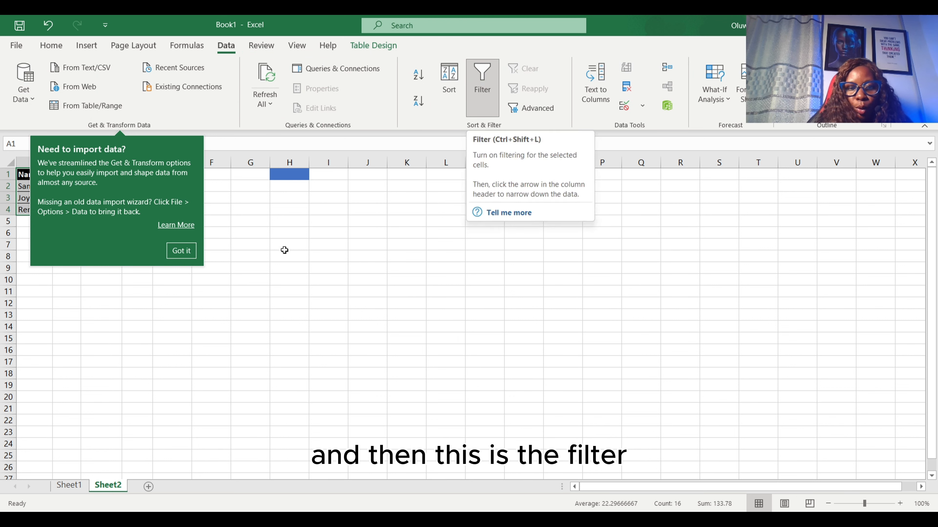
click(181, 251)
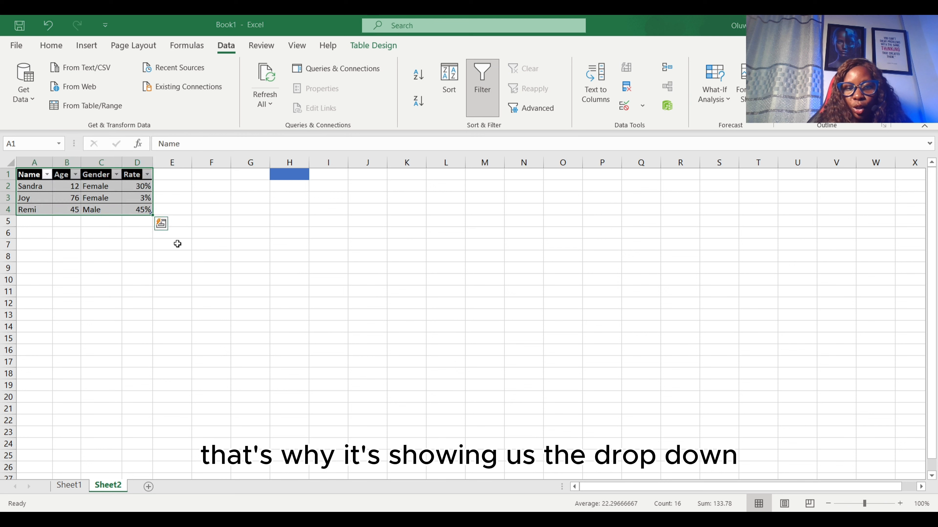
click(477, 97)
click(209, 231)
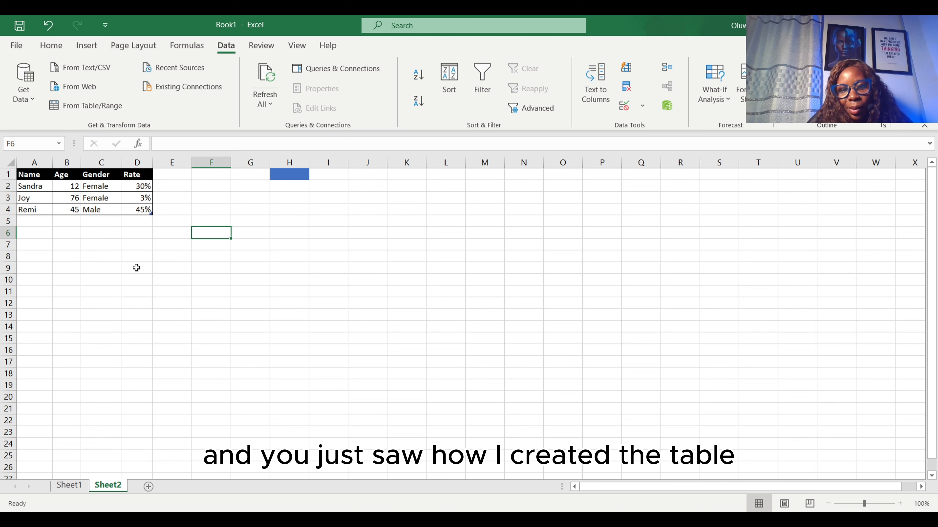
Sort the table by the Rate values in D2:D4 from smallest to largest.
click(172, 257)
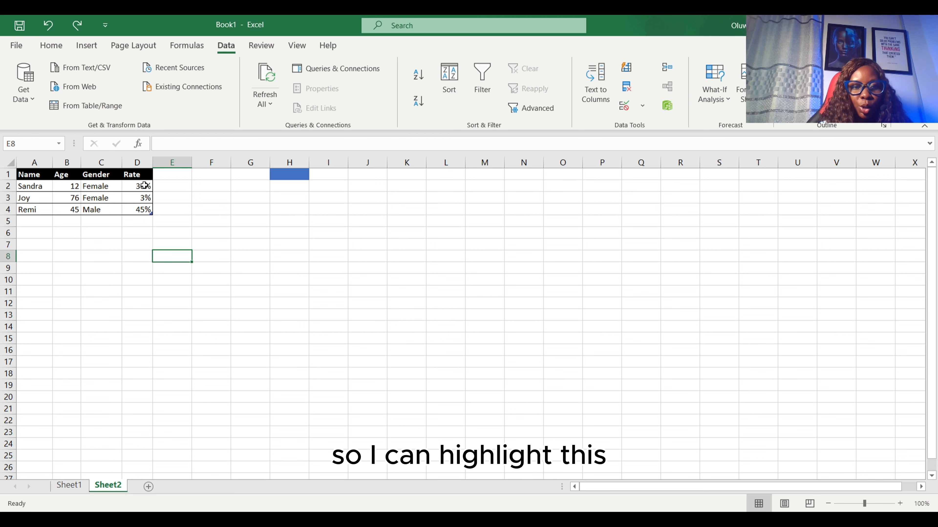
drag(140, 185, 146, 209)
right_click(146, 209)
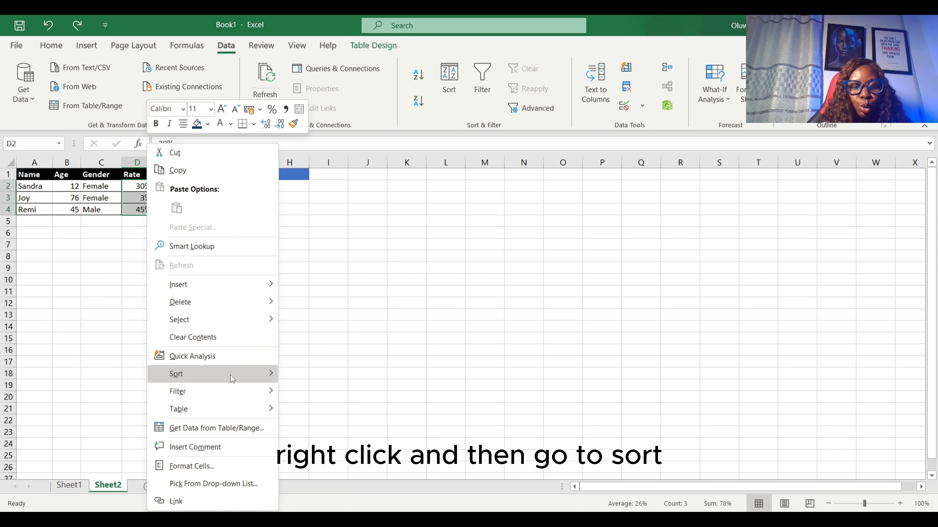
mouse_move(252, 379)
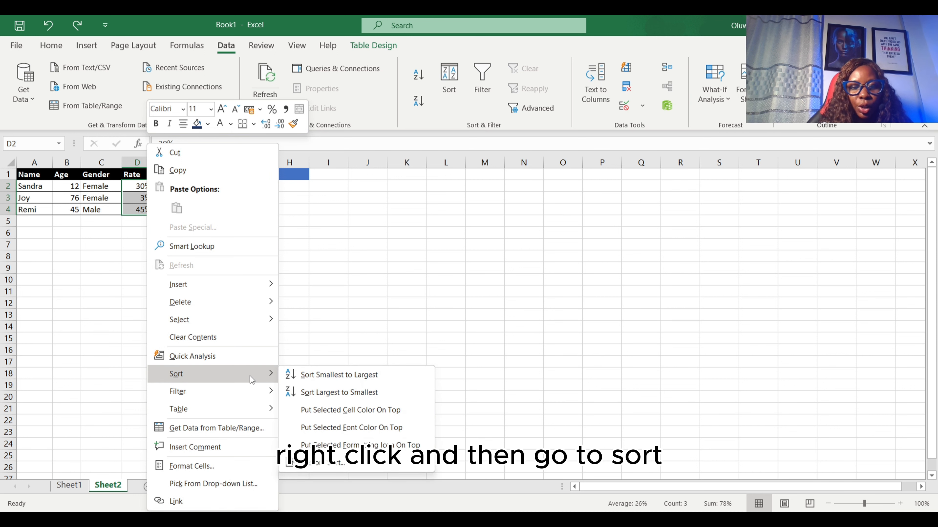
click(318, 376)
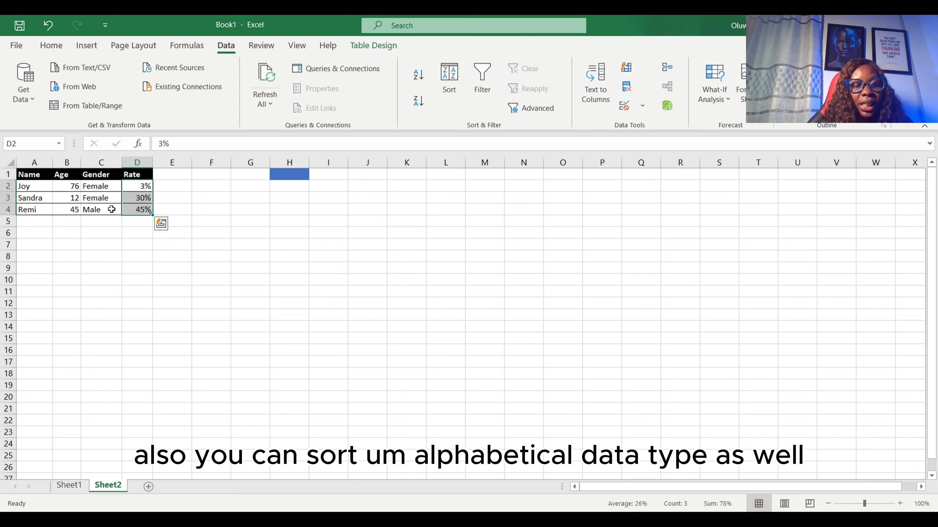
Sort the table by the Gender entries in C2:C4 from Z to A.
drag(105, 188, 101, 211)
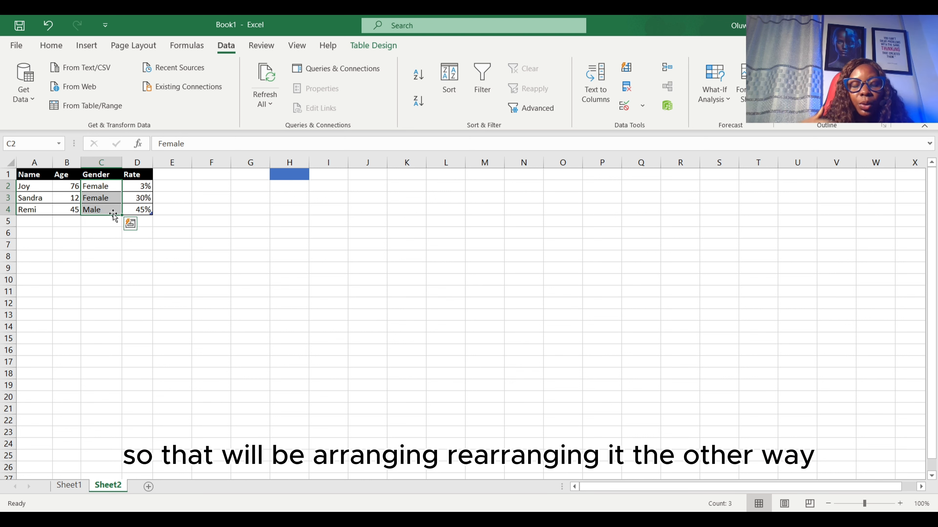
right_click(107, 206)
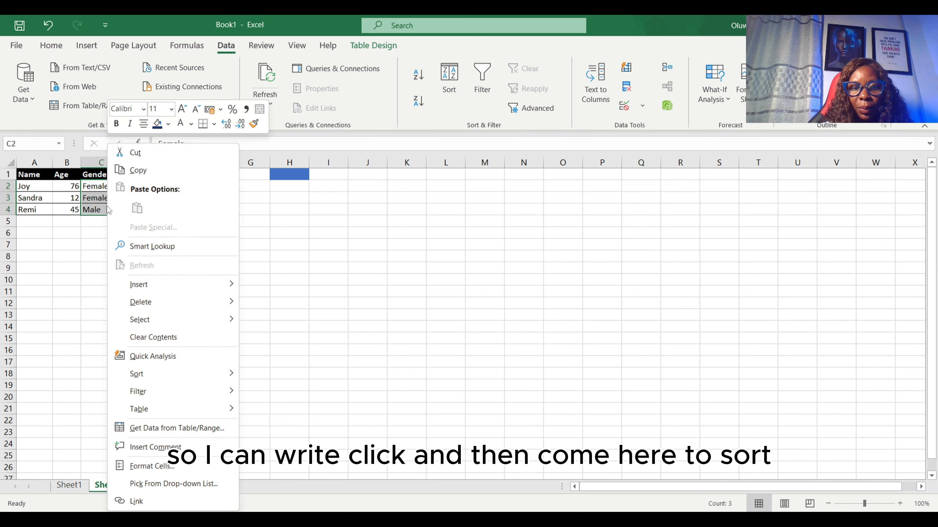
mouse_move(214, 374)
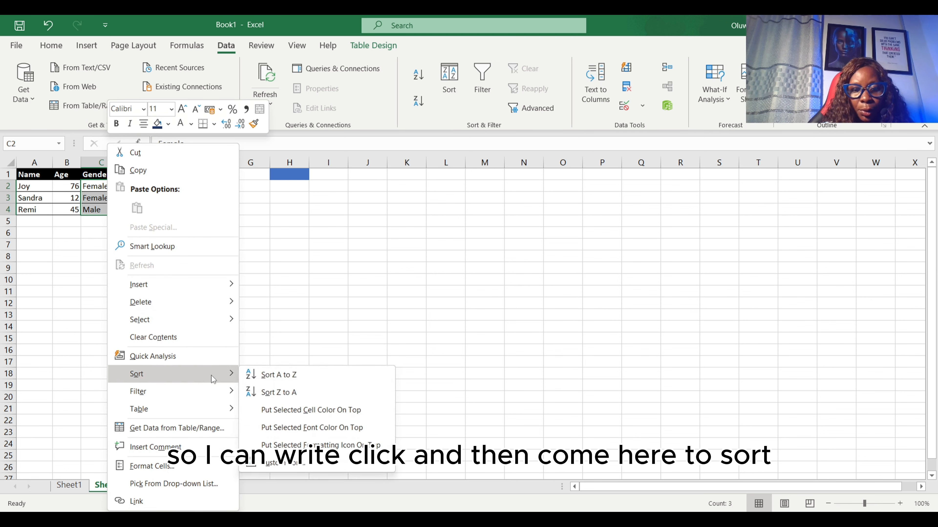
click(278, 395)
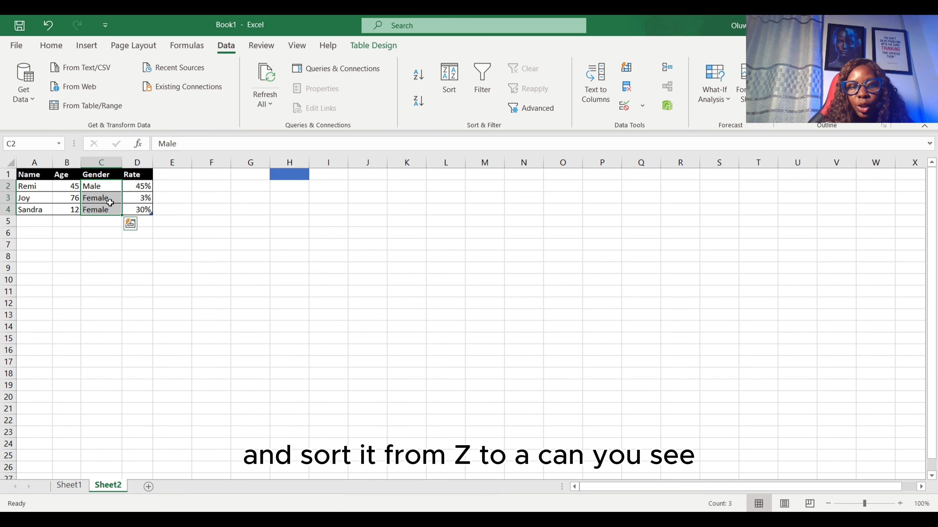
click(92, 247)
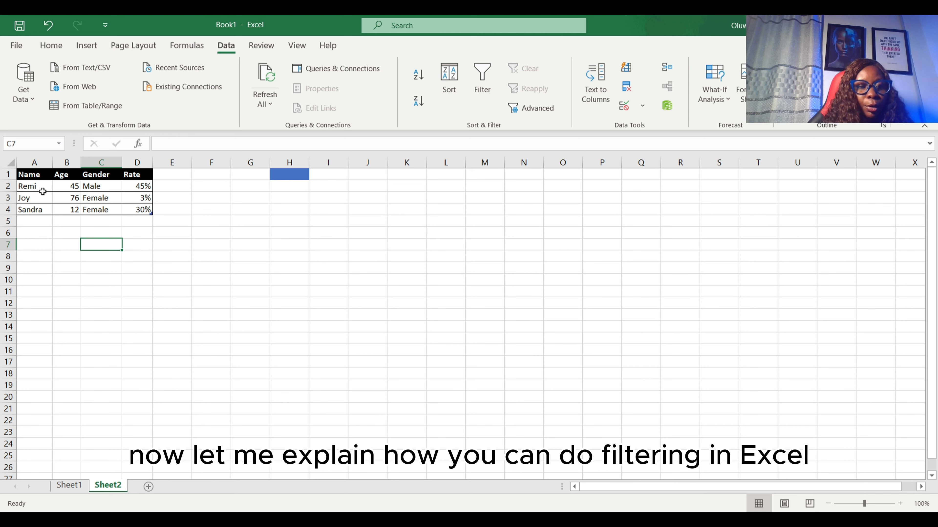
Turn on filtering for the table range A1:D4.
drag(31, 175, 147, 209)
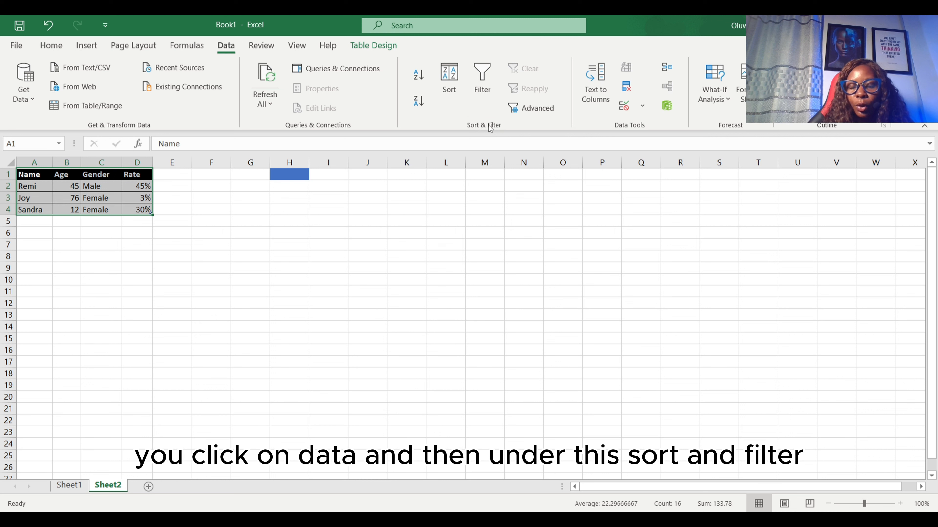
click(492, 81)
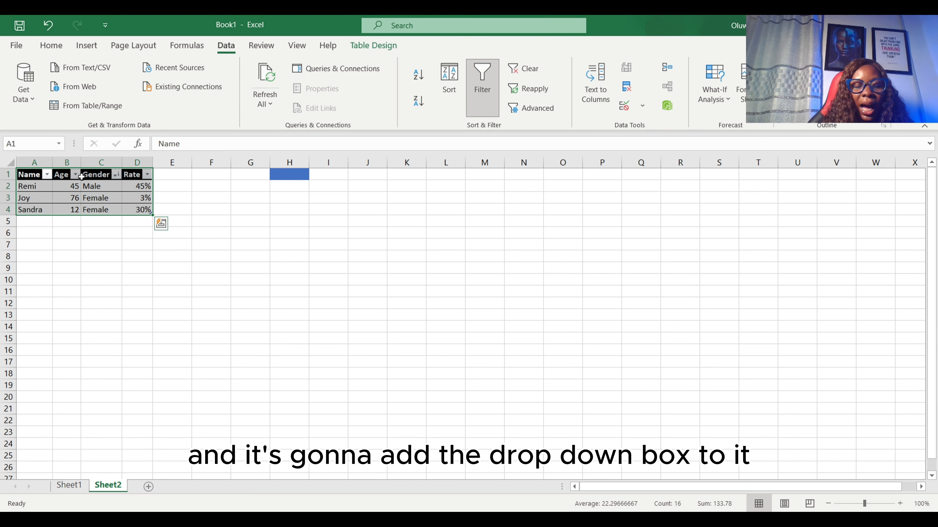
Examine the distinct entries offered in the Gender column's filter list, leaving all of them selected.
click(90, 208)
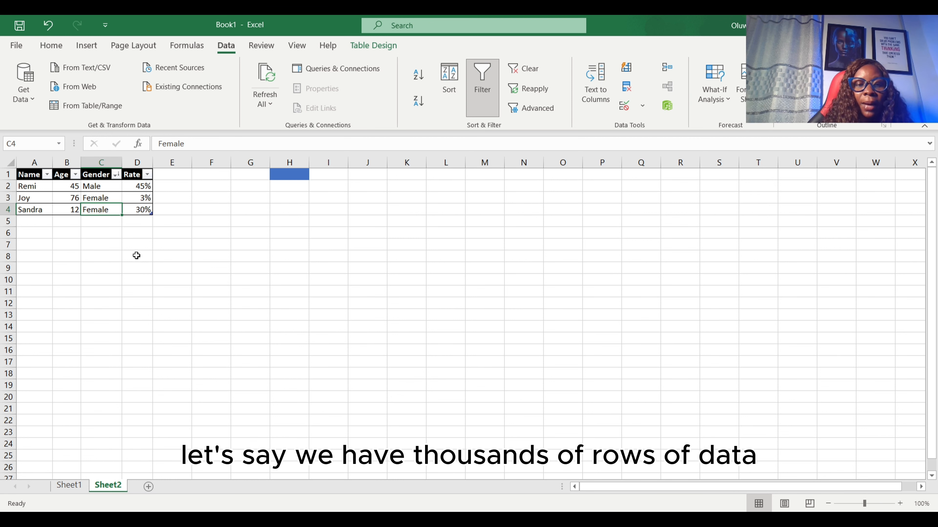
click(115, 177)
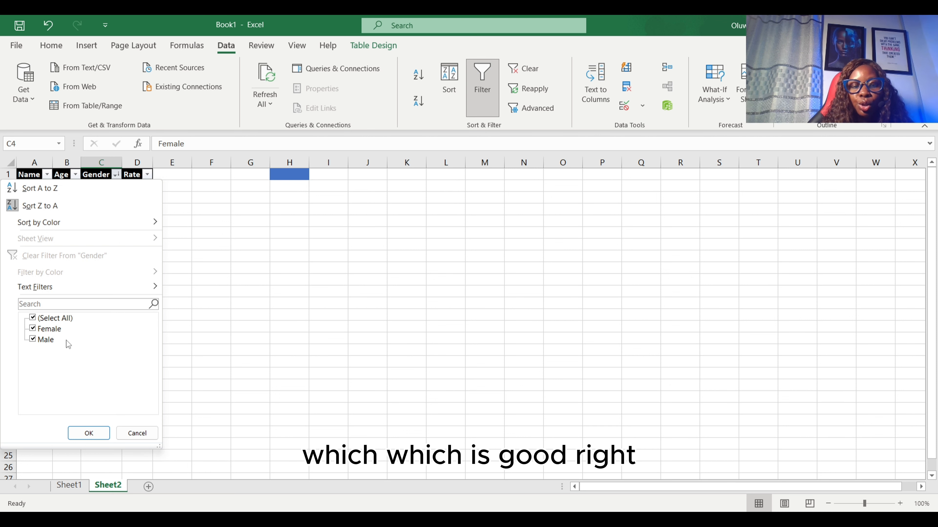
click(116, 199)
Change the Gender entry in C3 to the misspelling Femal and review the column's filter list, keeping all entries selected.
double_click(117, 198)
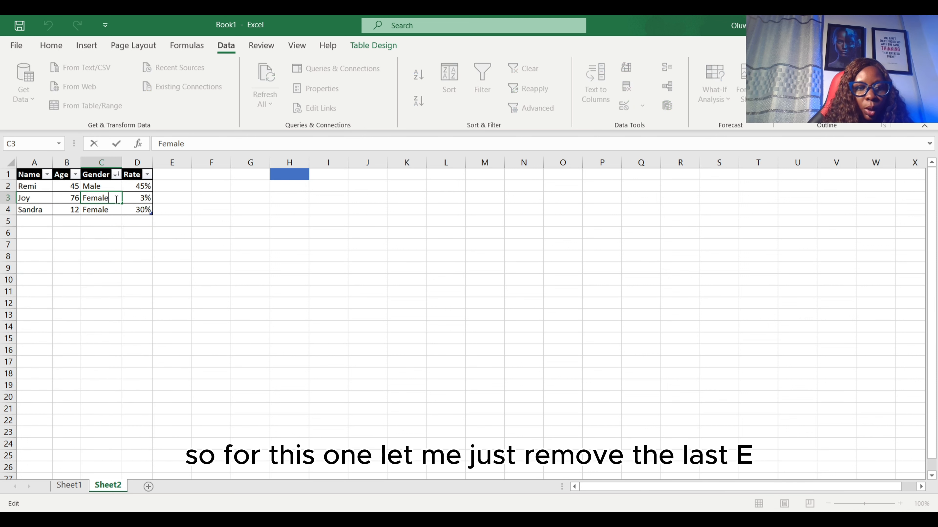
key(Return)
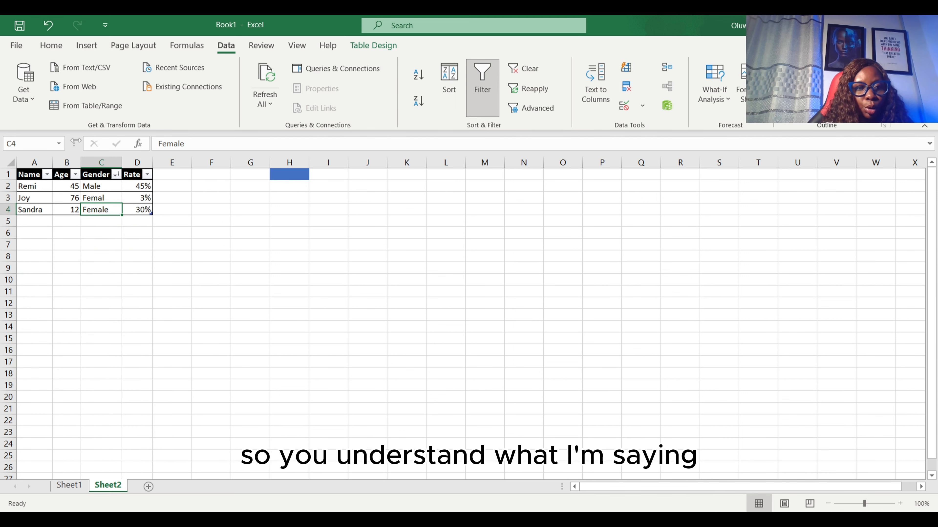
click(117, 175)
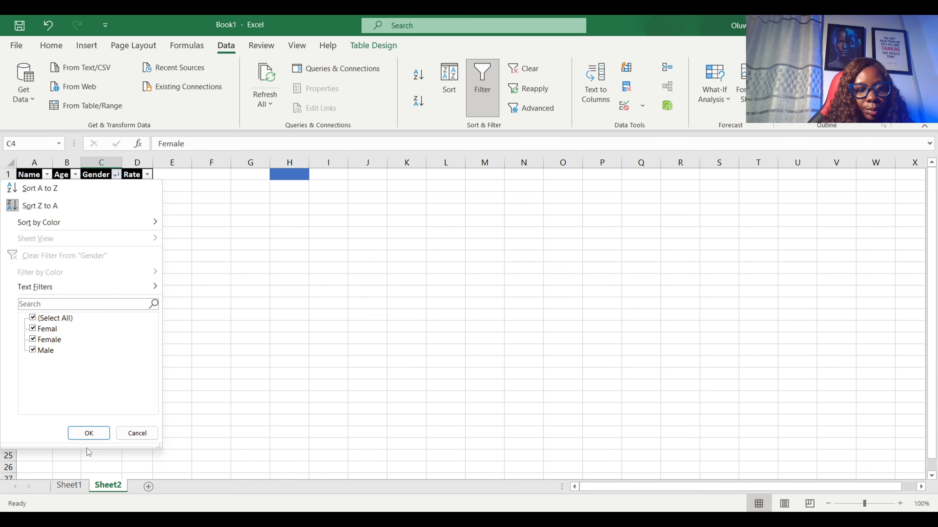
click(88, 434)
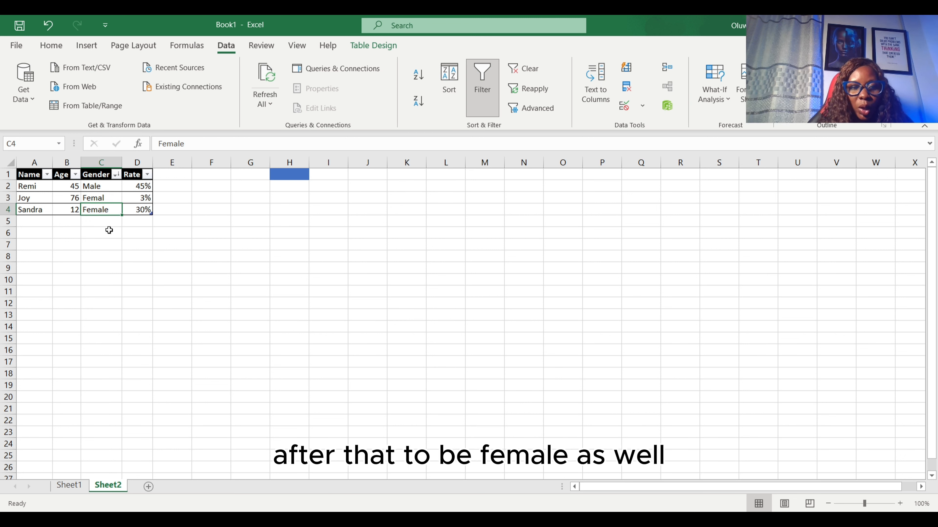
click(106, 222)
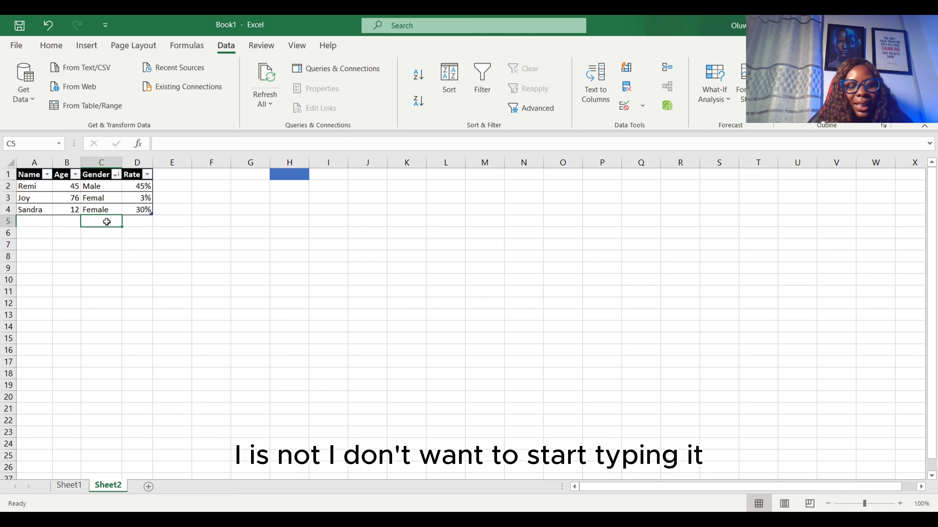
text(F)
key(Escape)
key(Right)
key(Right)
key(Down)
key(Down)
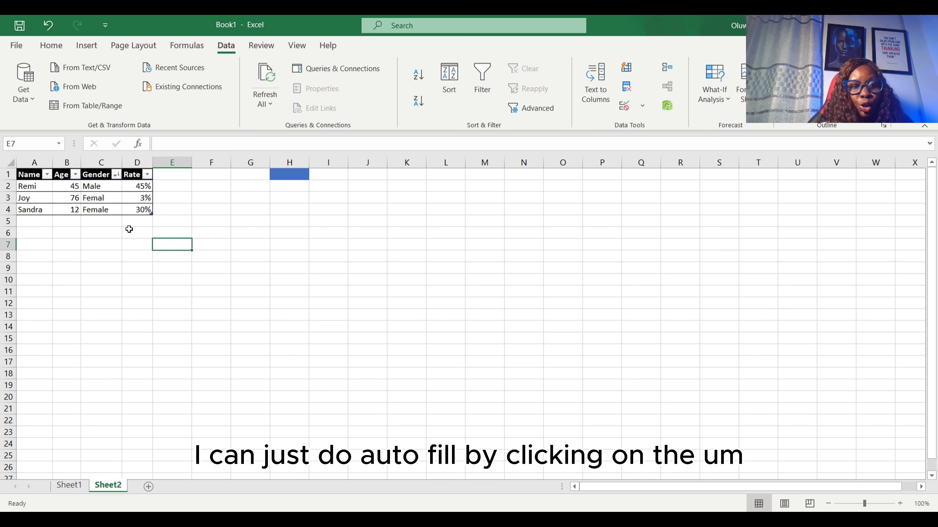
Autofill the Female entry from C4 down through C7 in the Gender column.
click(112, 209)
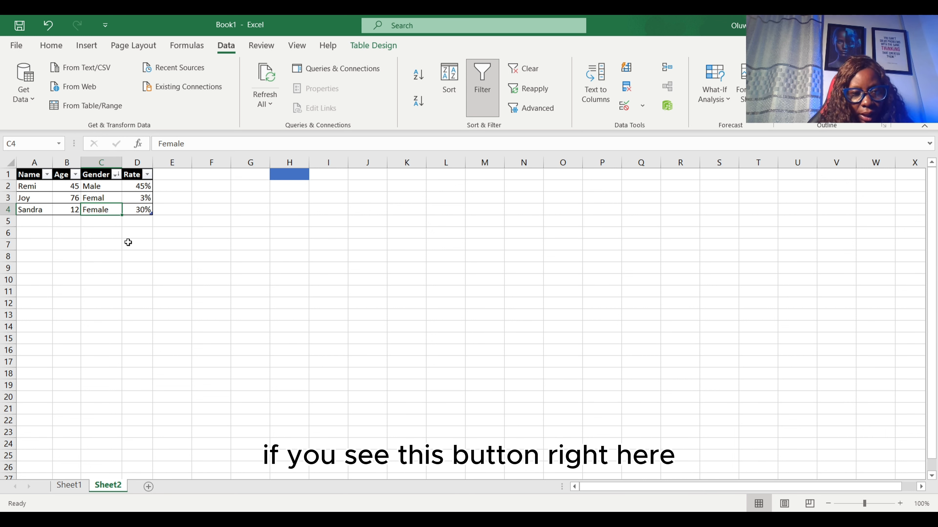
drag(122, 215, 120, 252)
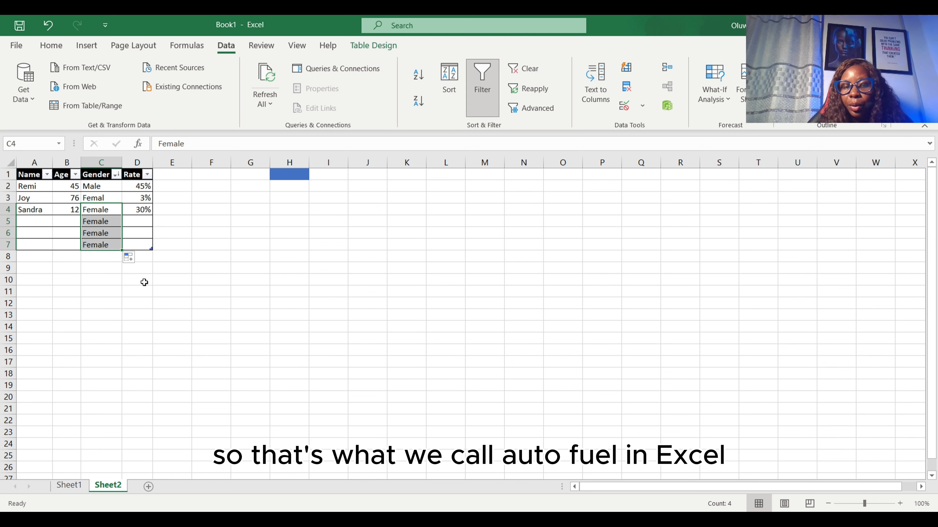
click(448, 326)
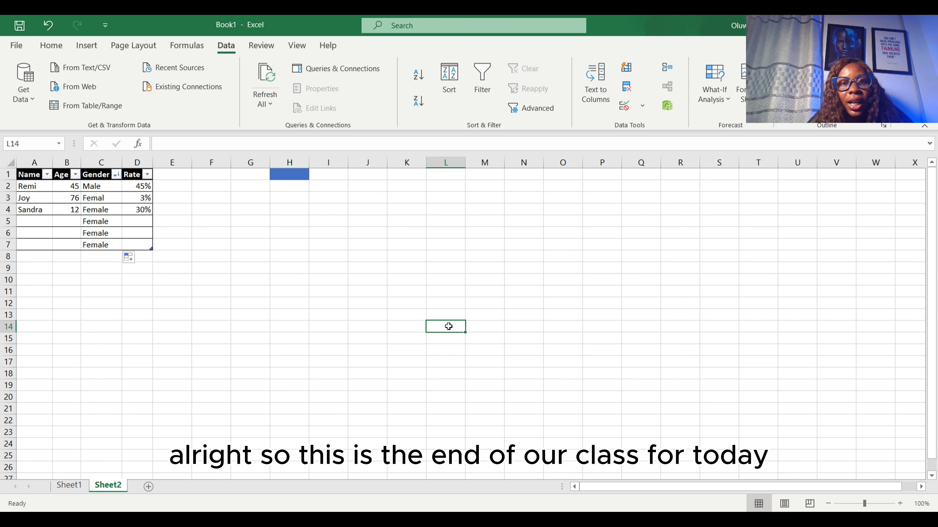